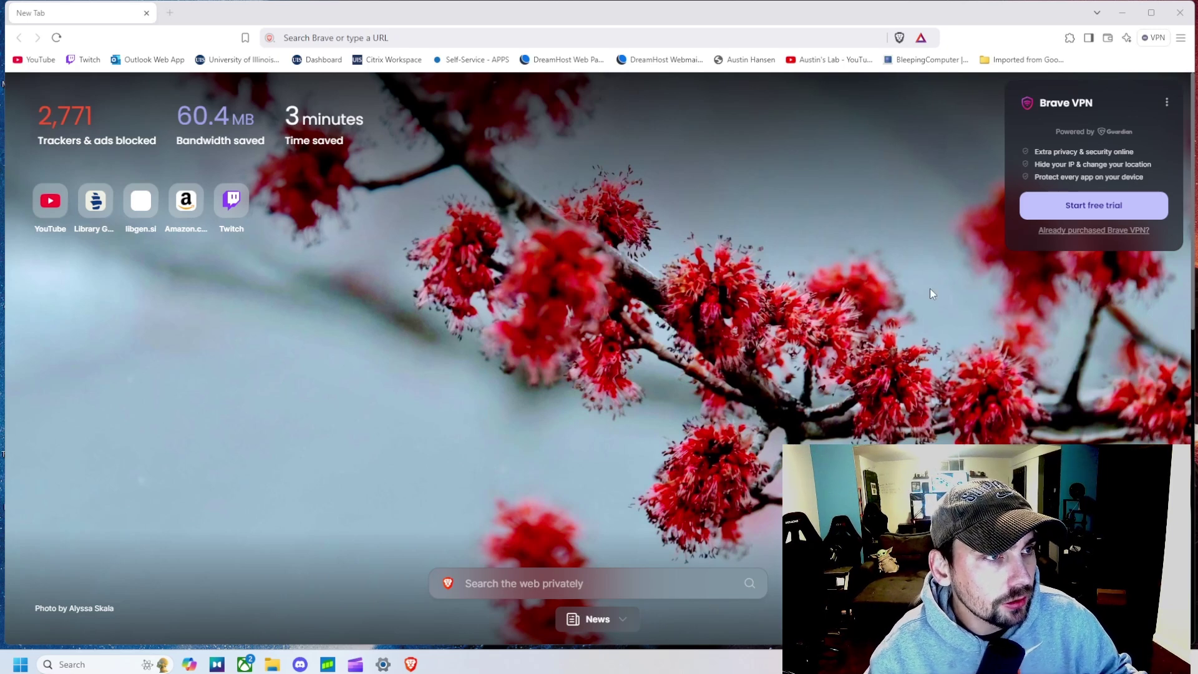
Step: Search the web for "creality software" and open Creality's slicer software and firmware download page
left_click(422, 38)
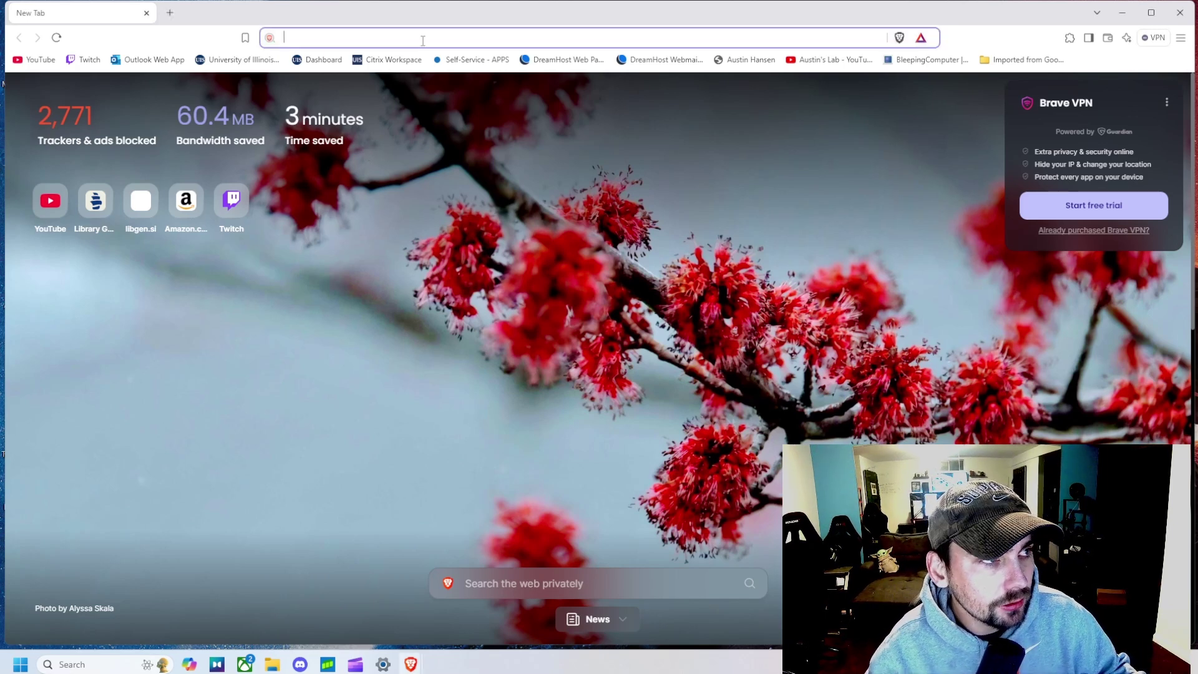
type("creality")
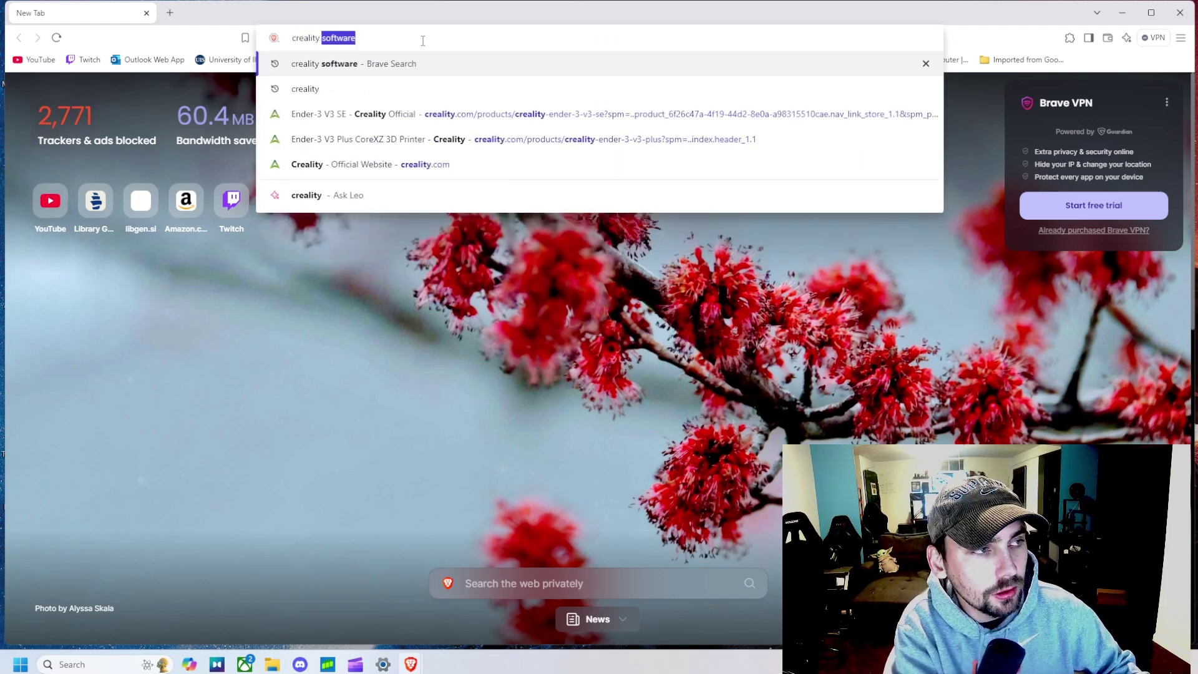
type(" software")
key("Return")
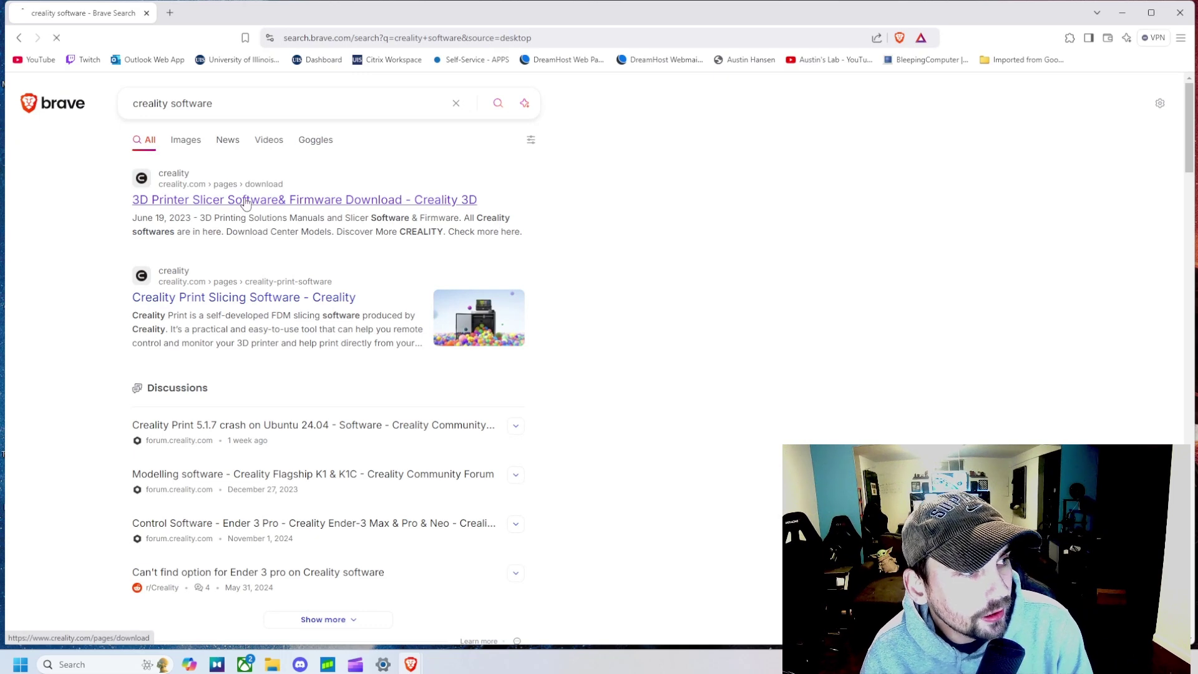
left_click(245, 200)
Step: Show the Ender Series printers and open the download page for the Ender-3 V3 SE
scroll(619, 294, "down", 2)
scroll(619, 294, "down", 1)
scroll(375, 263, "up", 3)
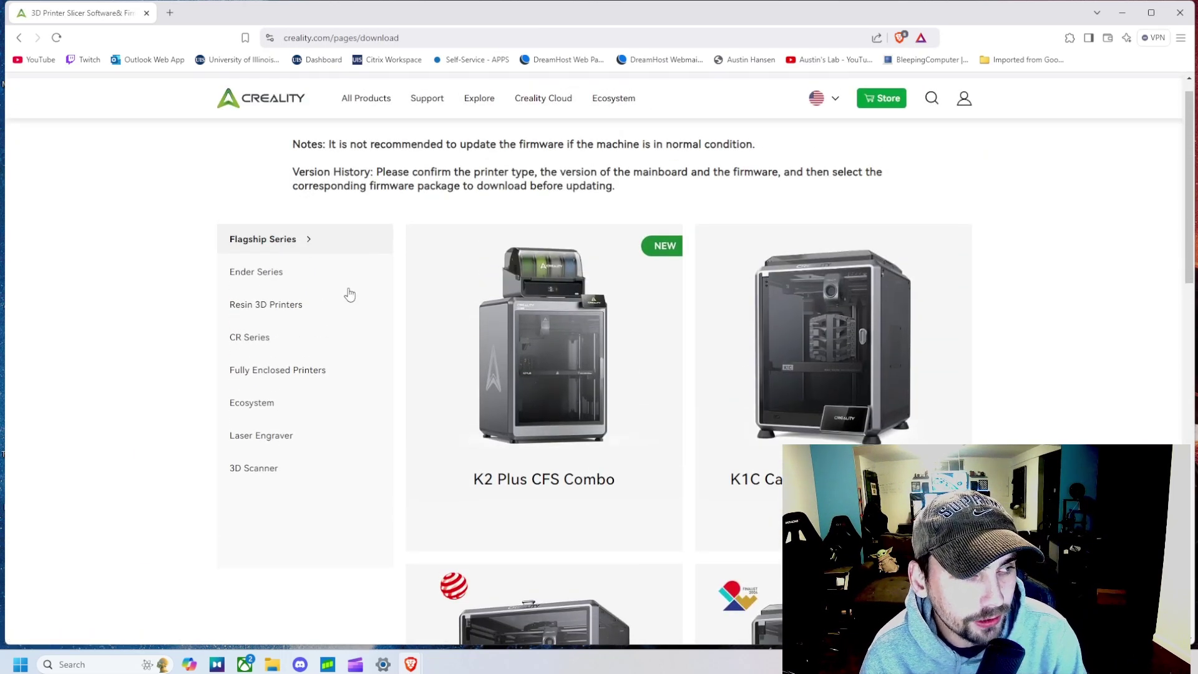
left_click(307, 275)
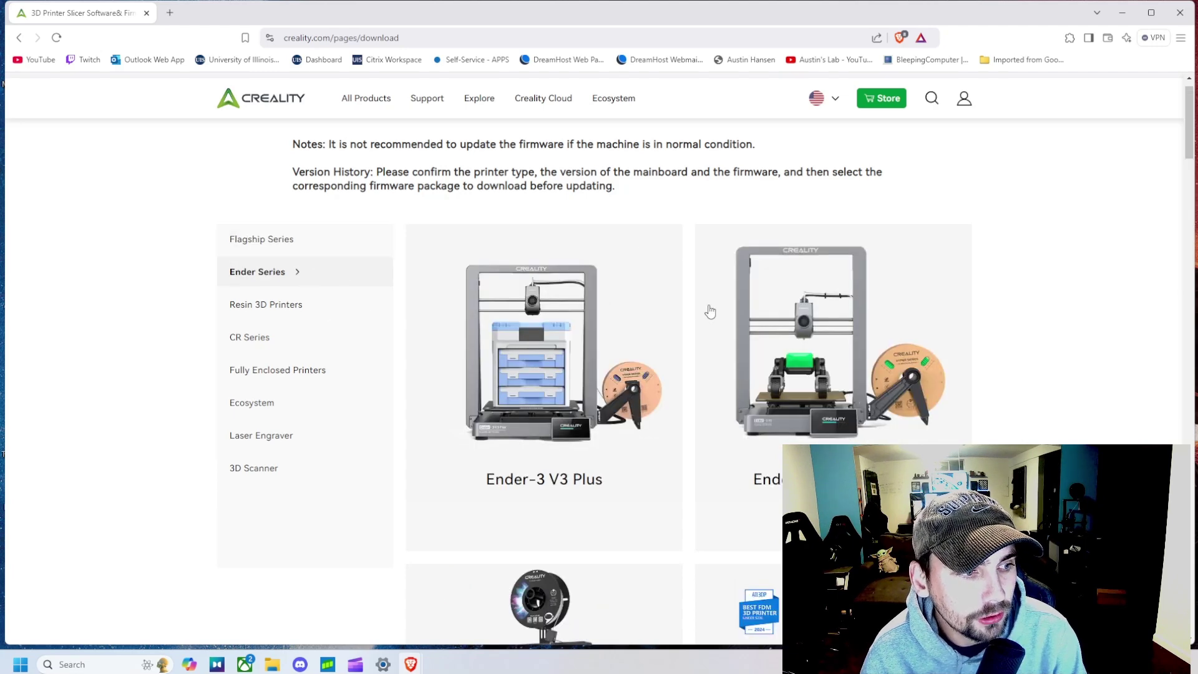
scroll(616, 321, "down", 2)
scroll(617, 320, "down", 4)
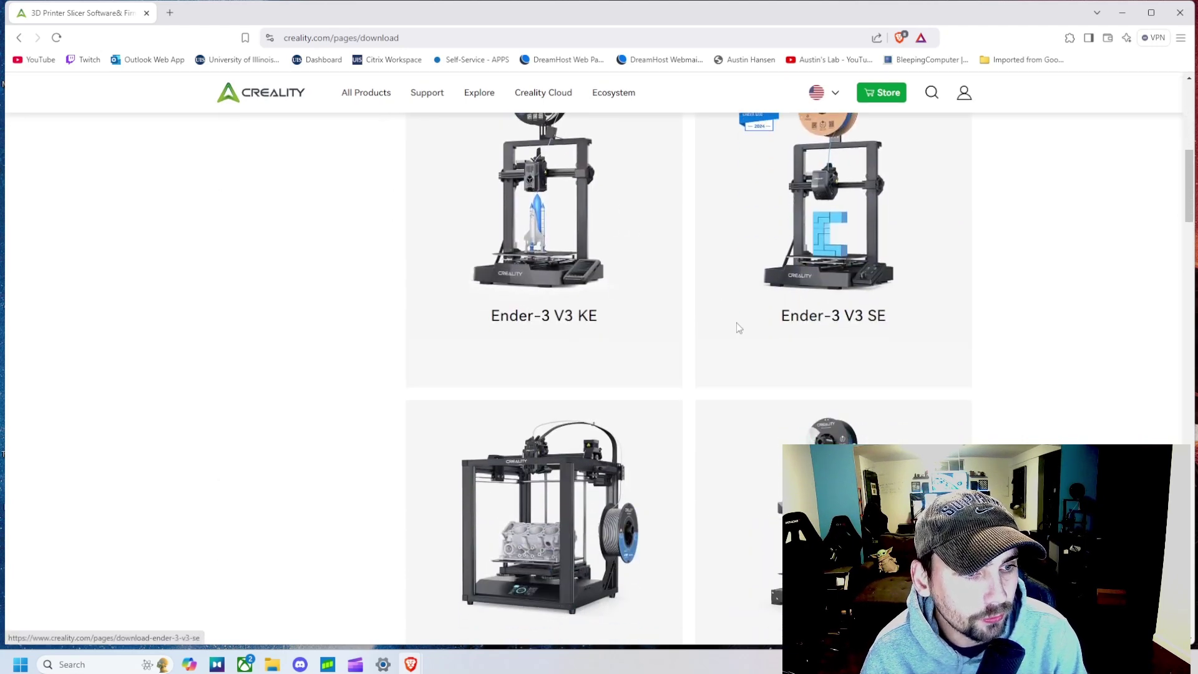
left_click(856, 319)
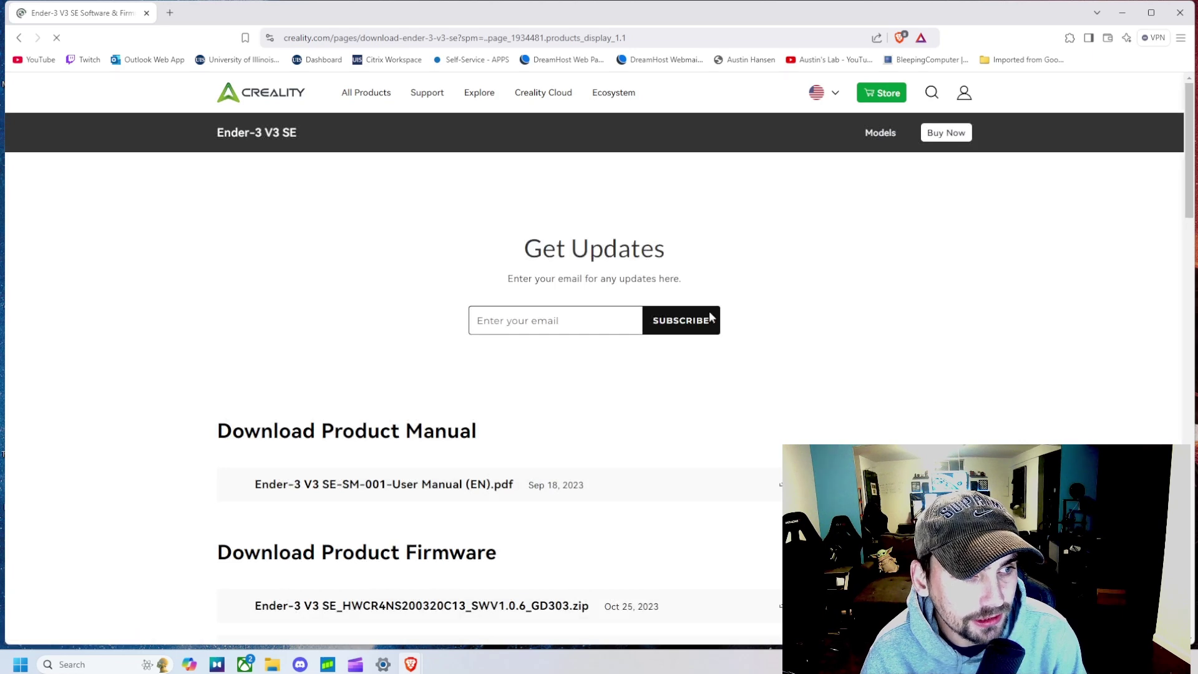
Step: Examine the product firmware files and the Creality Print releases for Windows offered for the Ender-3 V3 SE
scroll(668, 308, "down", 3)
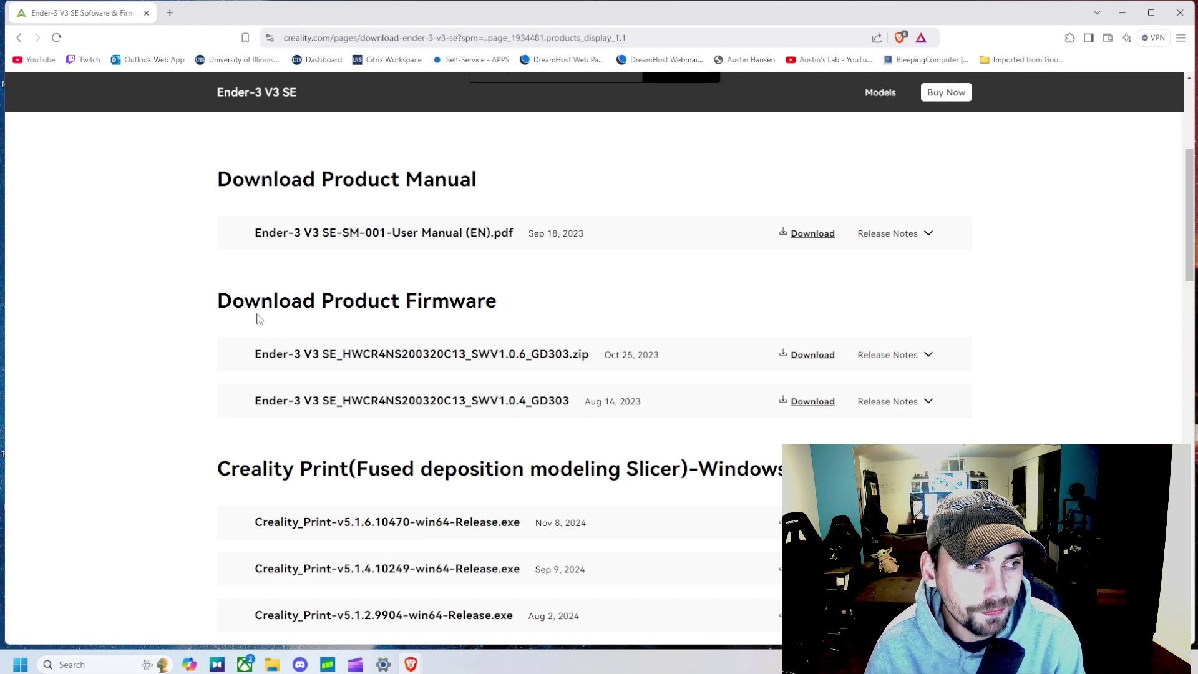
scroll(511, 232, "down", 1)
scroll(679, 267, "down", 2)
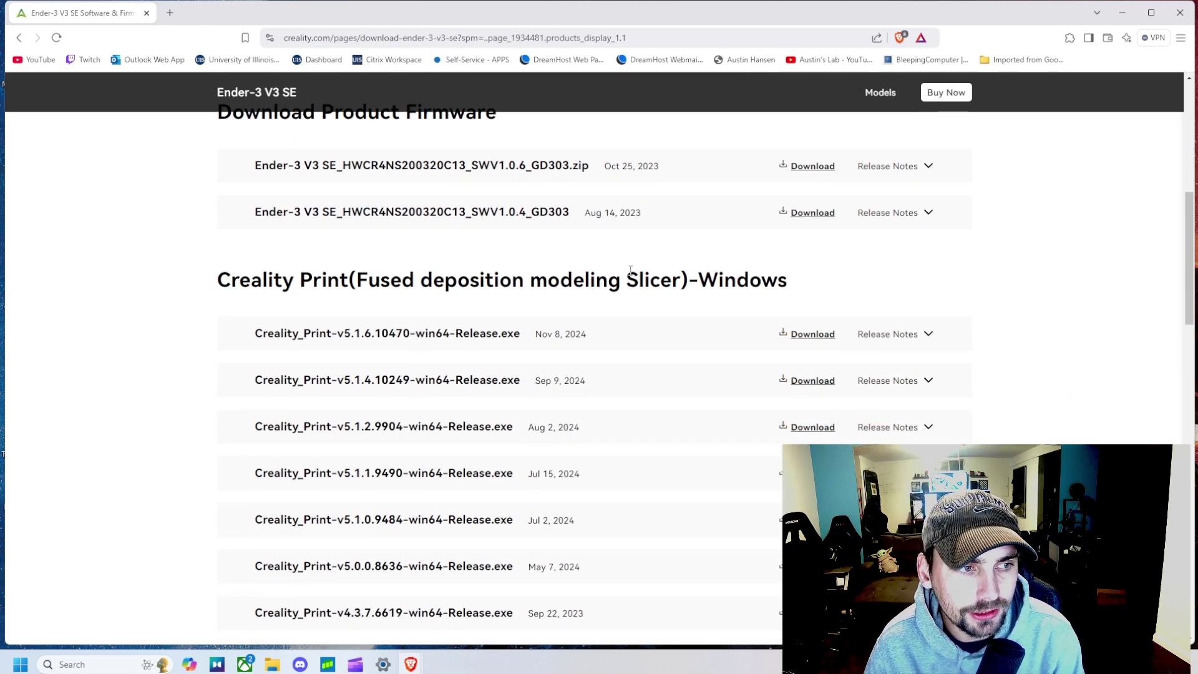
left_click_drag(802, 291, 210, 280)
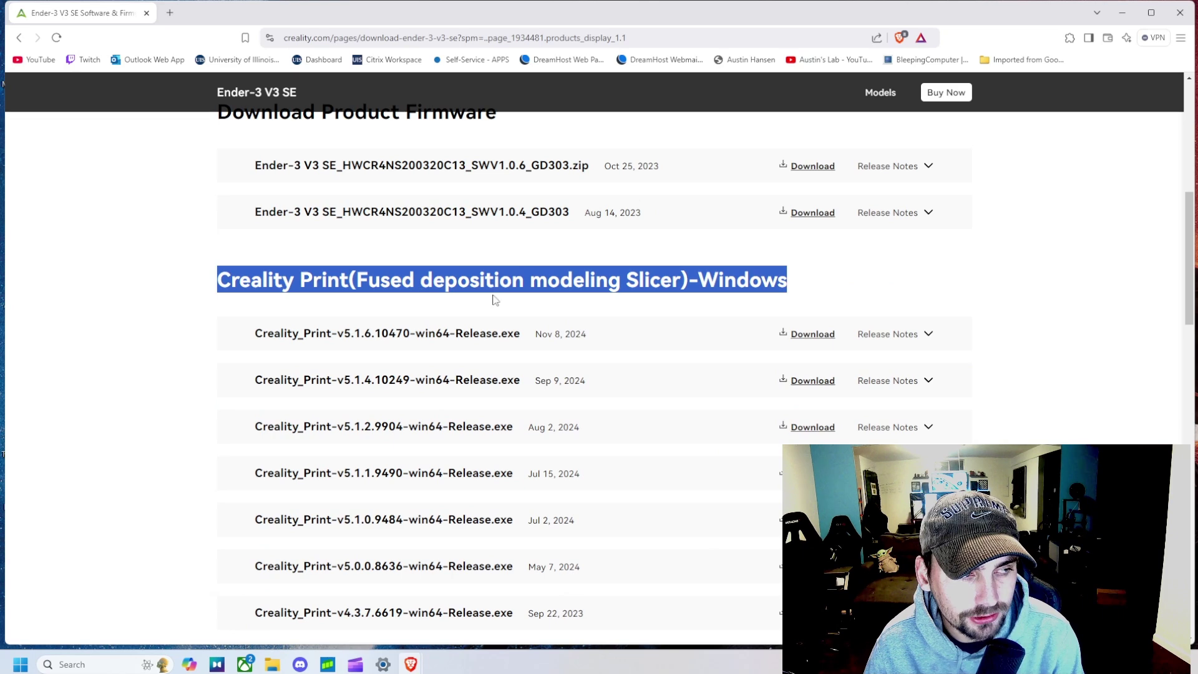
left_click(793, 289)
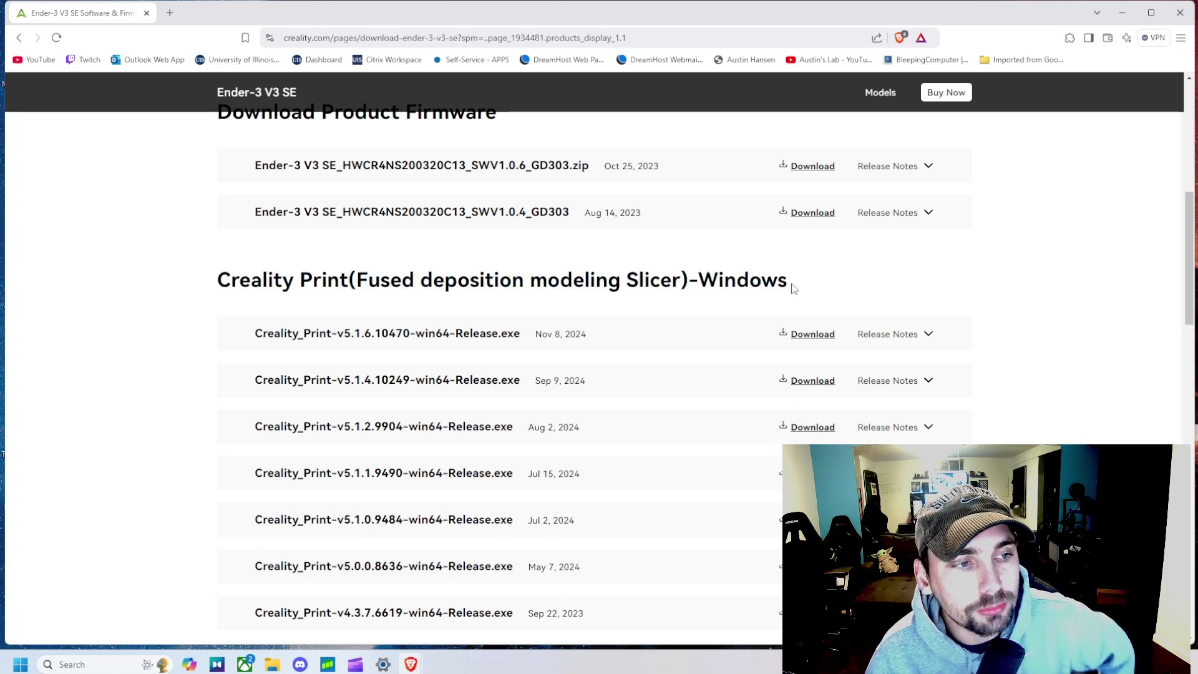
left_click_drag(257, 331, 375, 643)
left_click(375, 642)
scroll(374, 642, "up", 4)
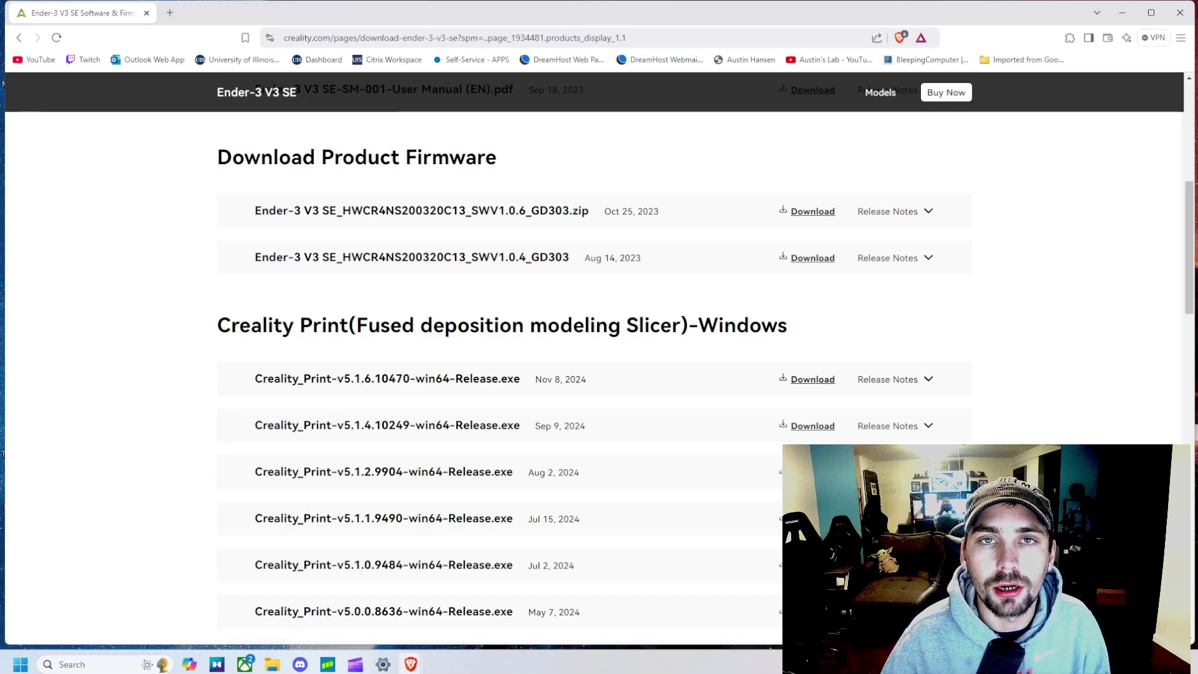
Step: Show the Windows desktop
key("super+d")
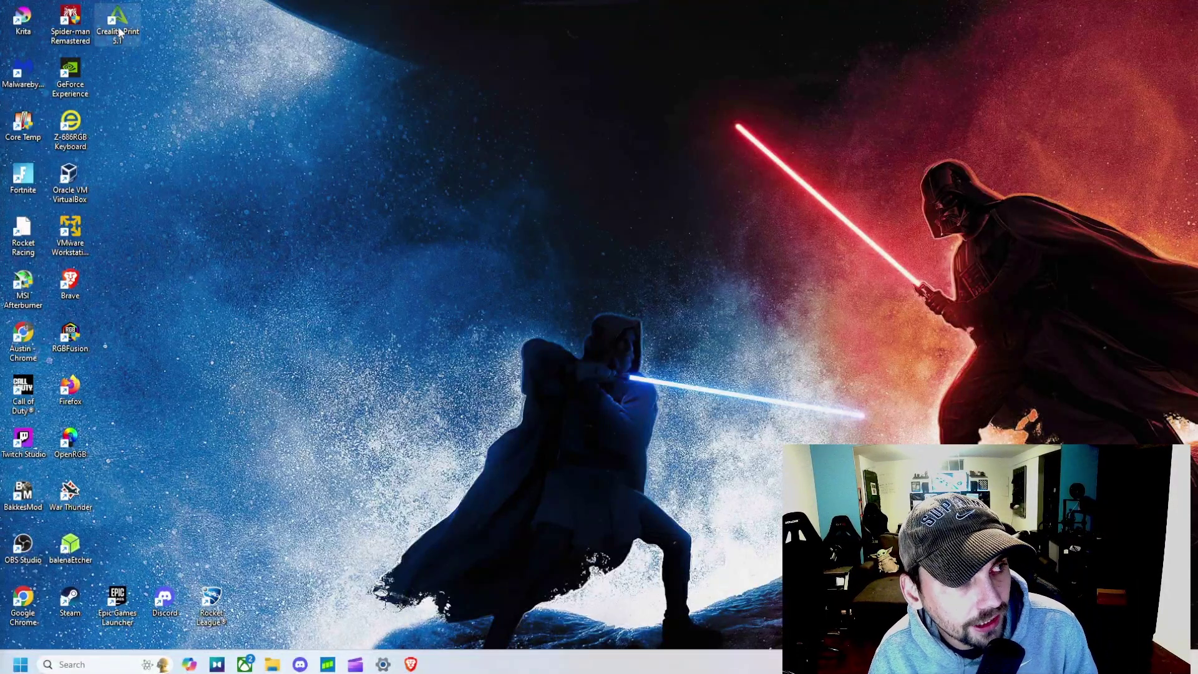
left_click(101, 666)
type("crea")
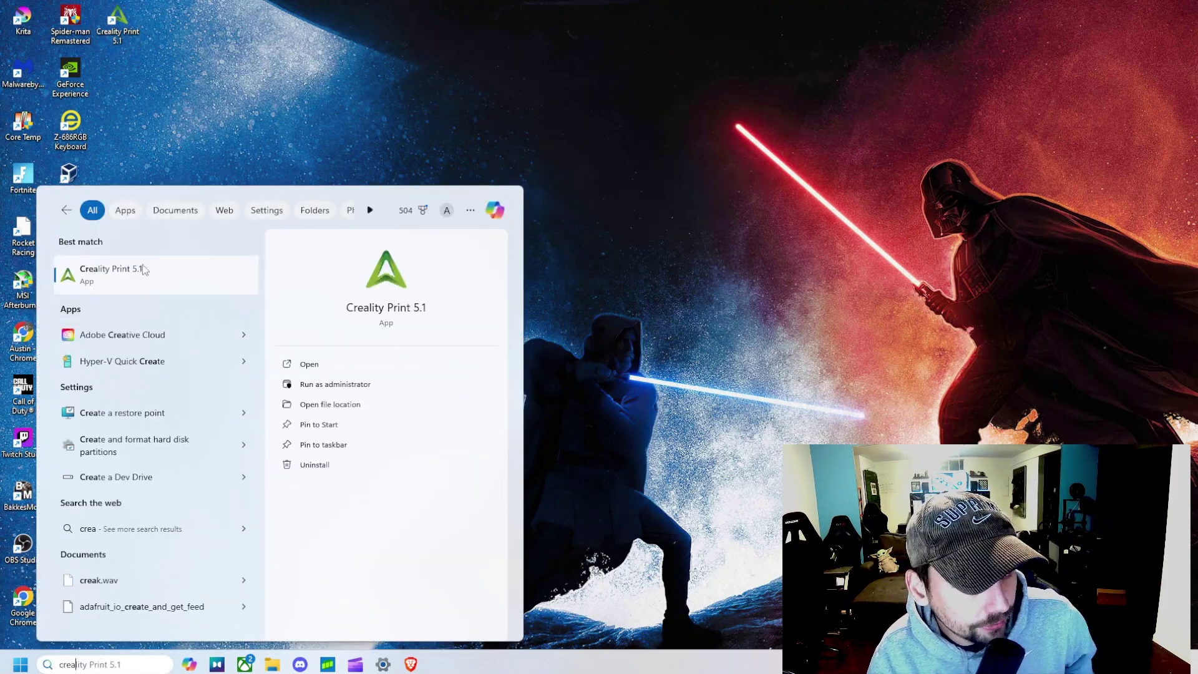
left_click(198, 100)
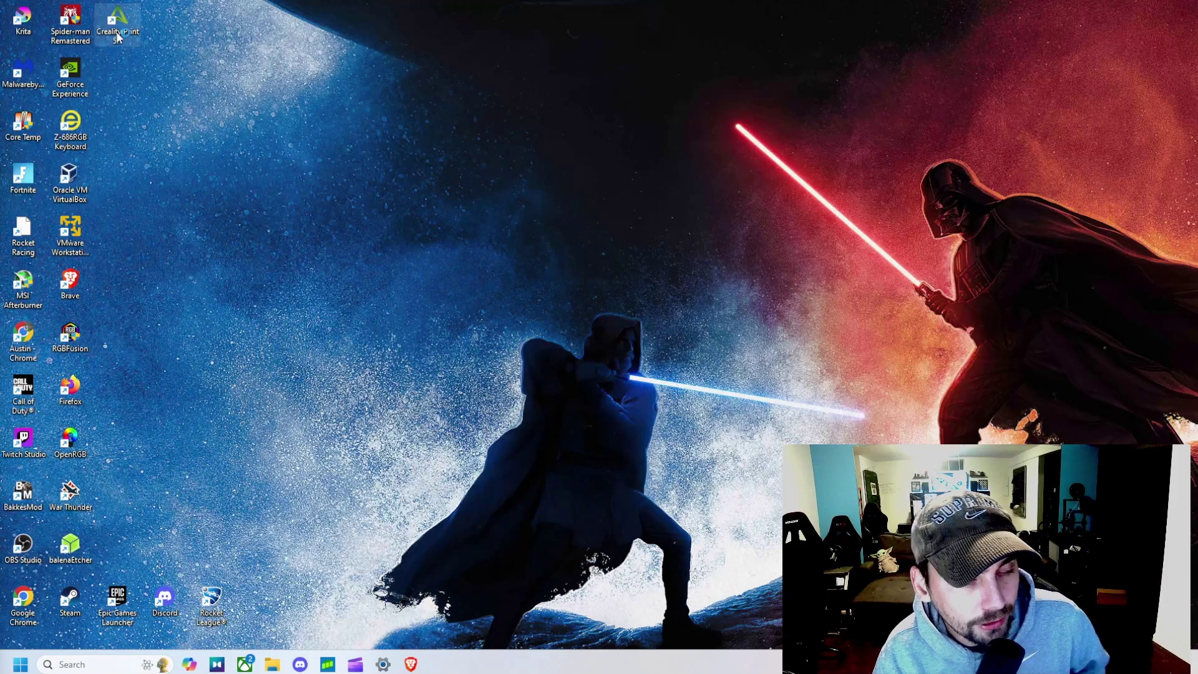
Step: Launch Creality Print 5.1, skipping the offered version update and reopening the saved temporary file
double_click(117, 25)
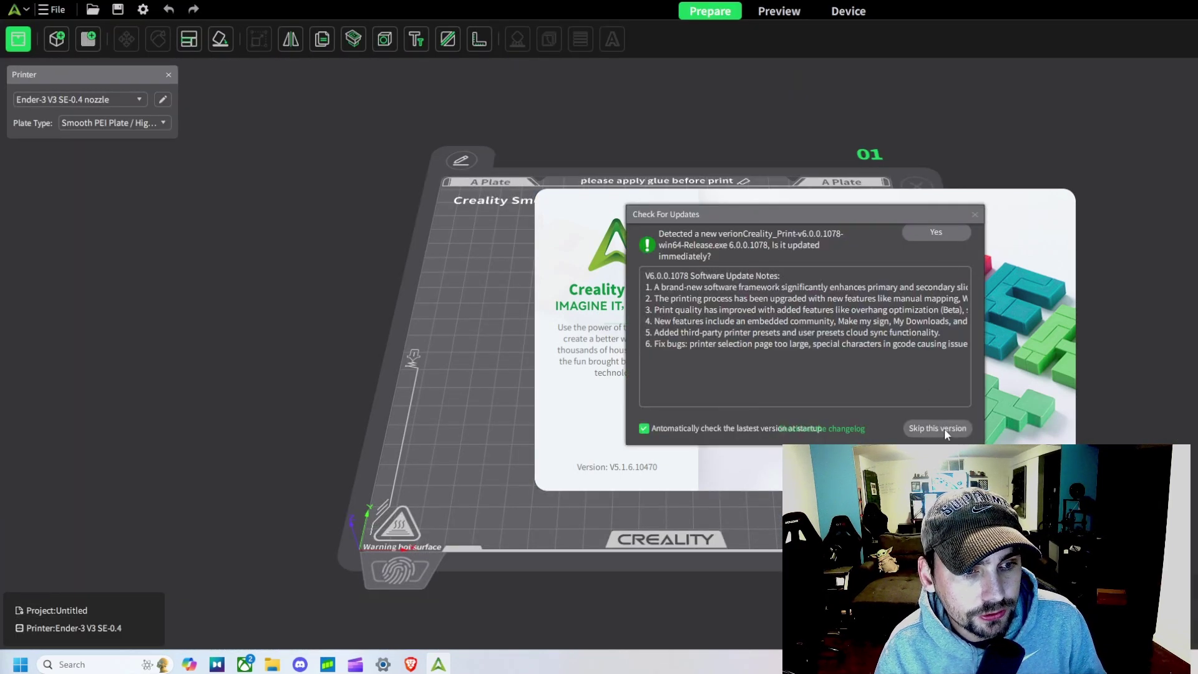
left_click(938, 431)
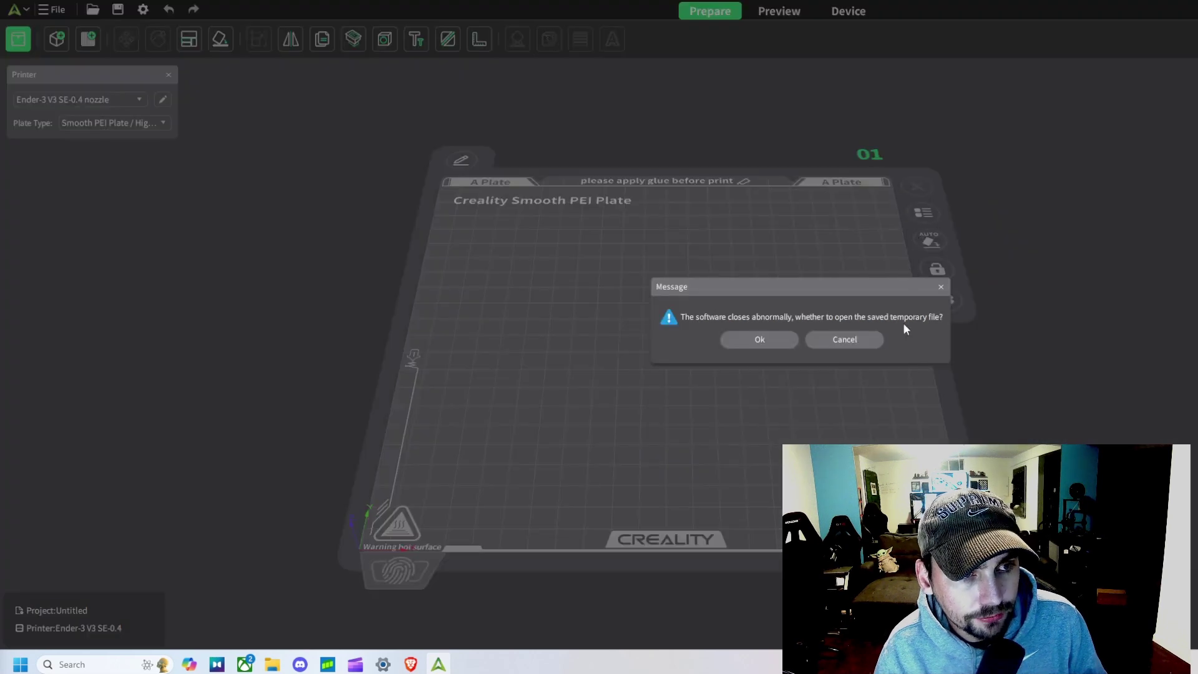
left_click(770, 339)
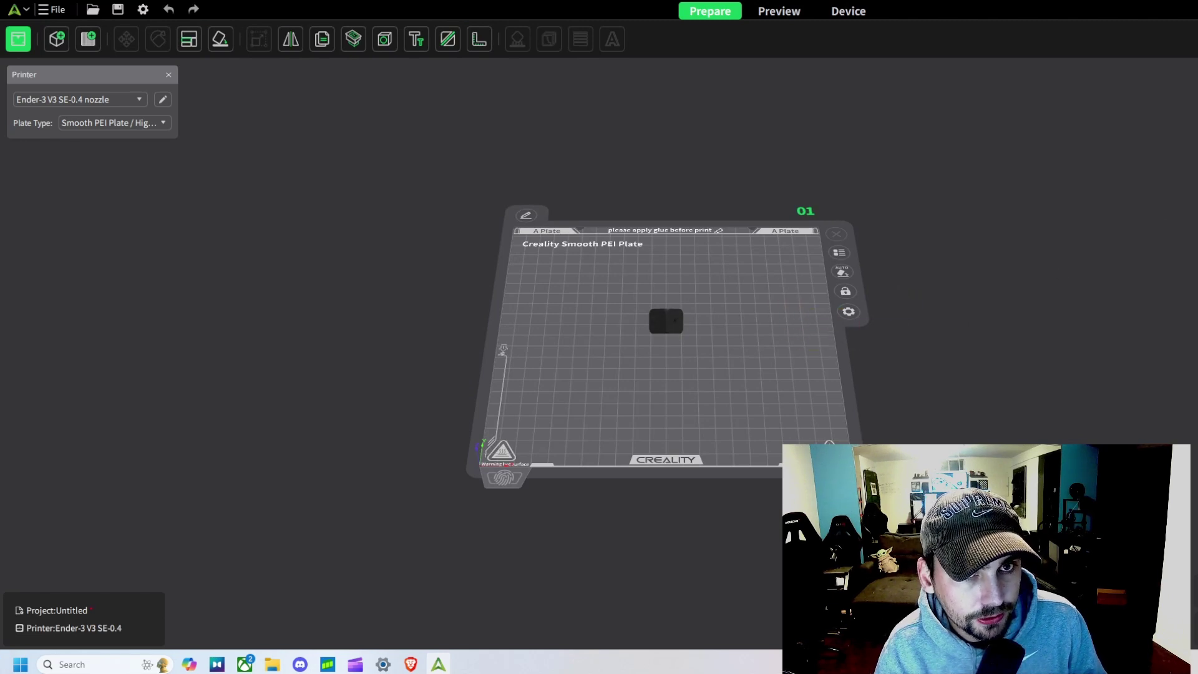
Step: Inspect the die from the front and left, show the Support settings, and slice the plate with support enabled
key("3")
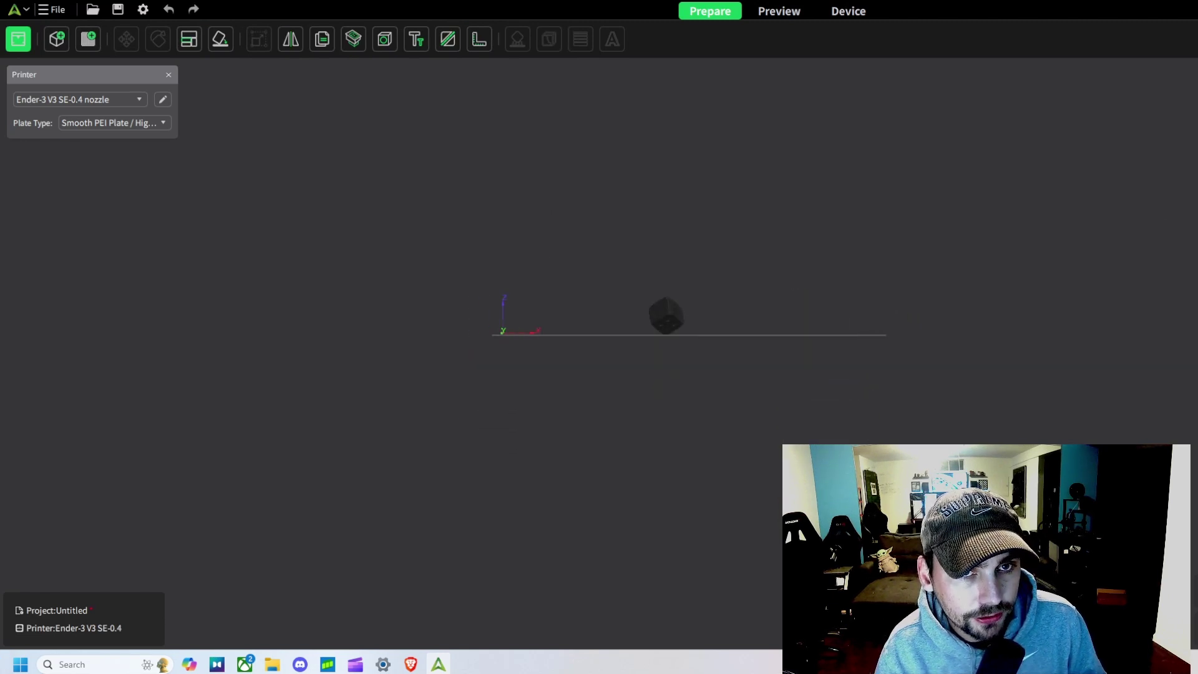
key("6")
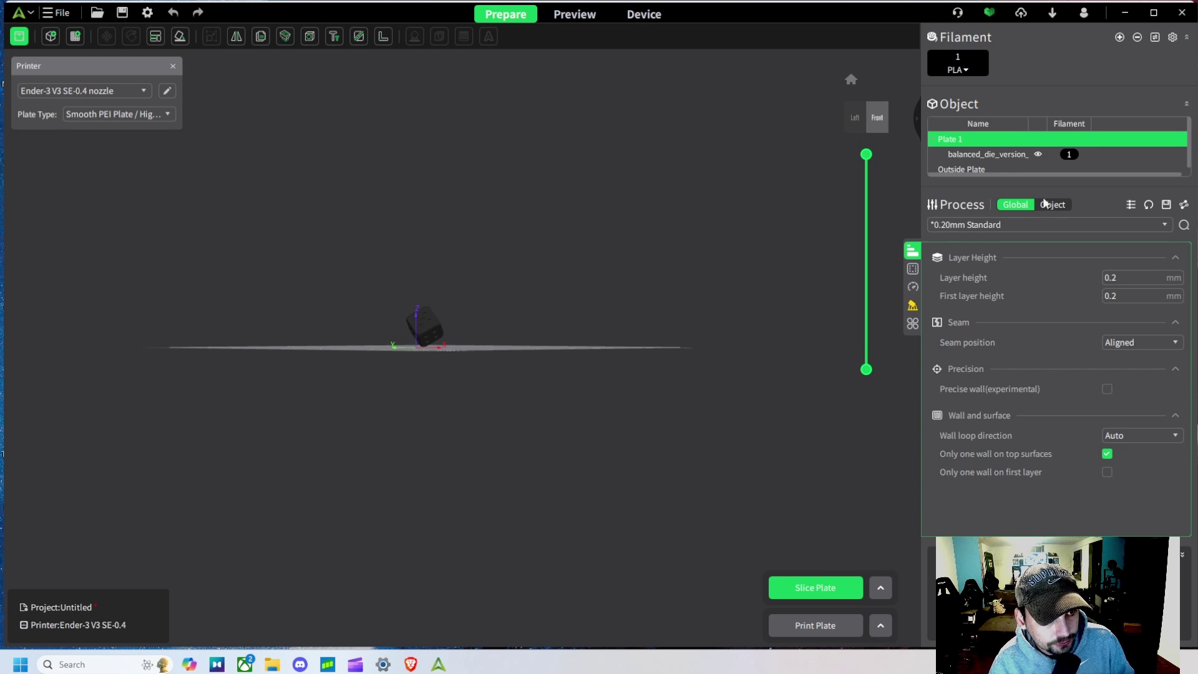
left_click(879, 118)
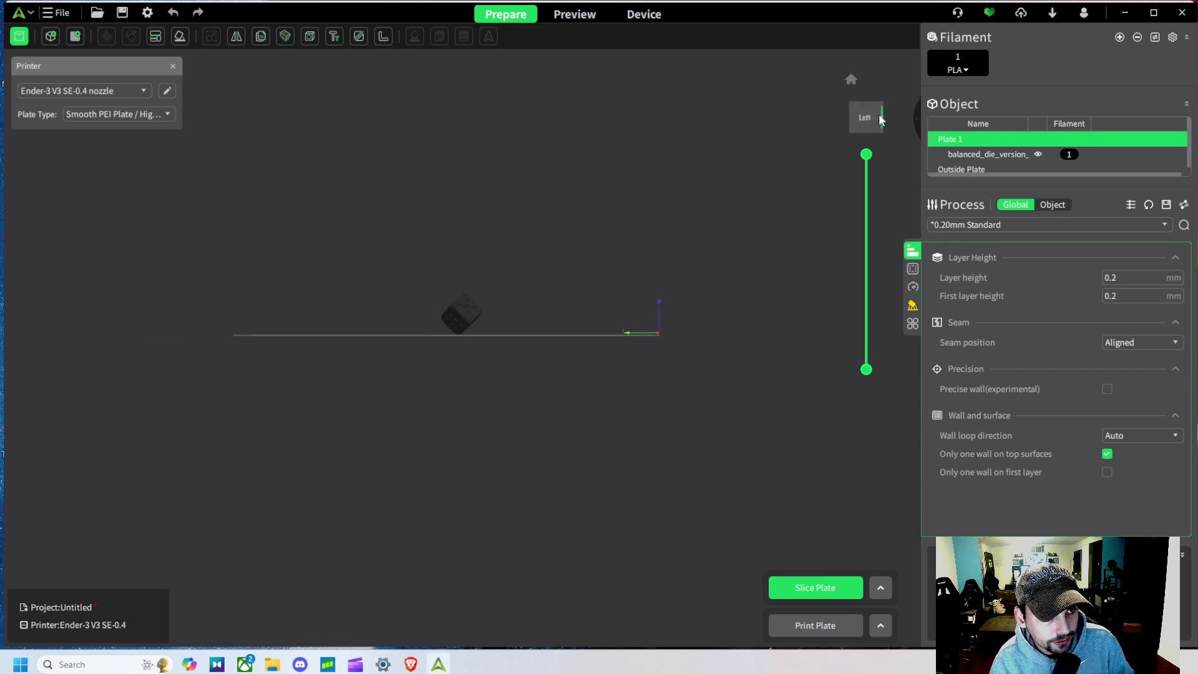
left_click(881, 118)
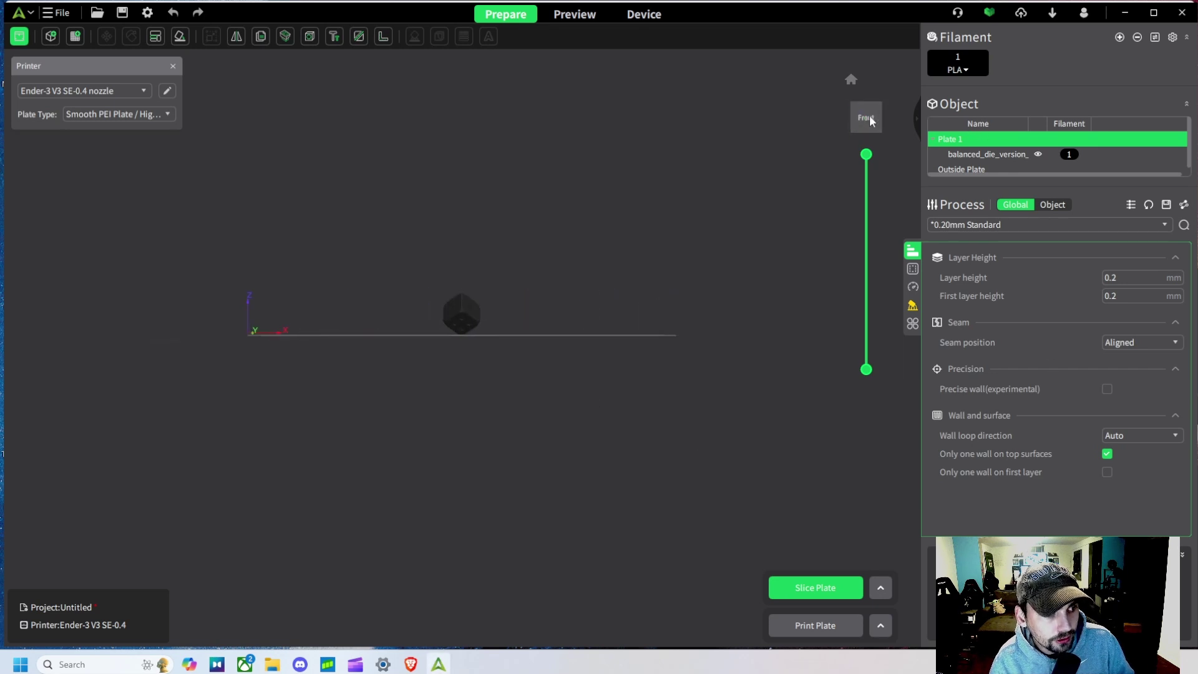
left_click(850, 82)
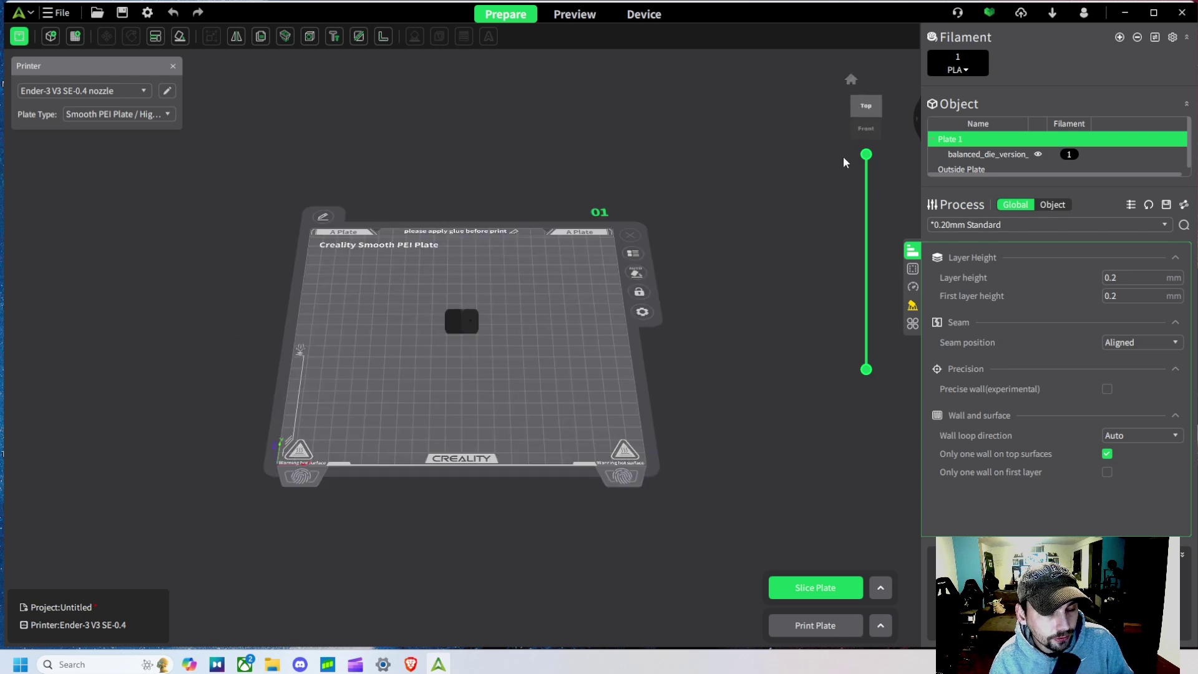
left_click(866, 129)
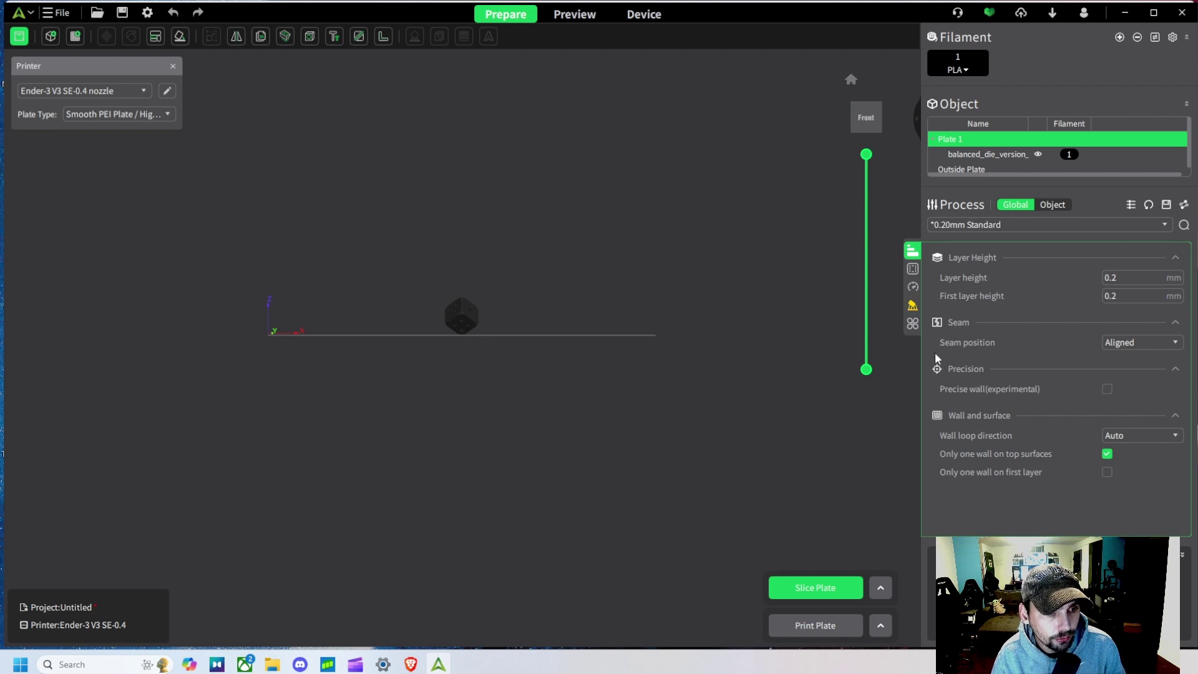
left_click(913, 305)
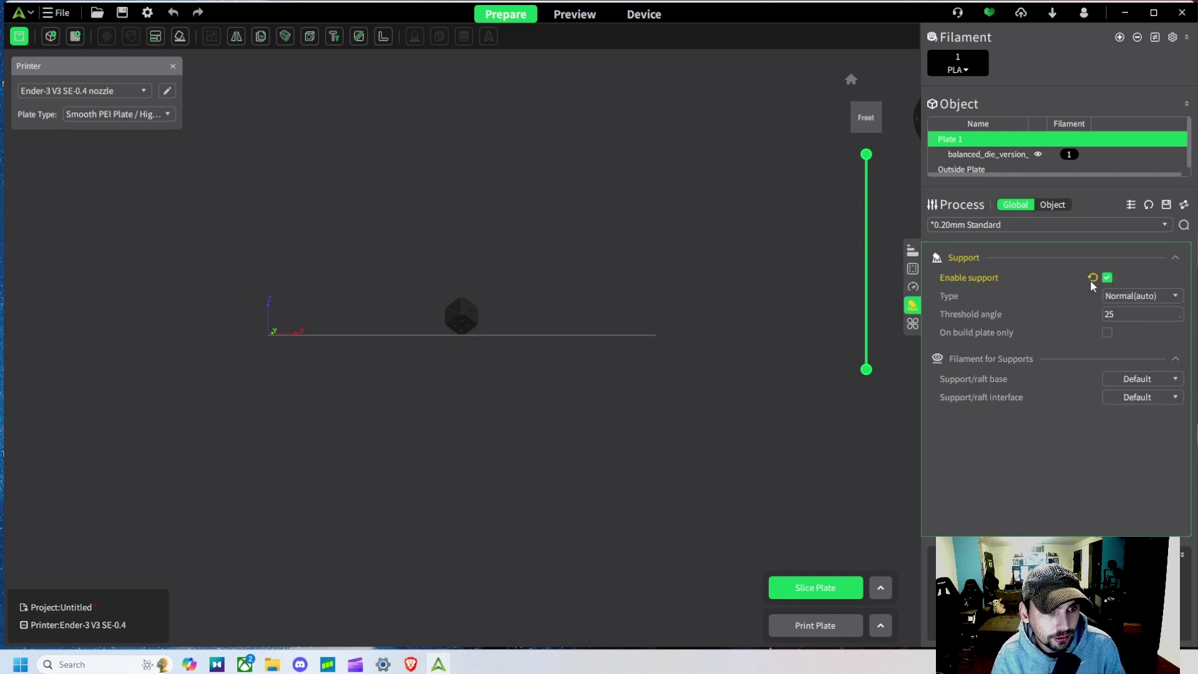
left_click(814, 587)
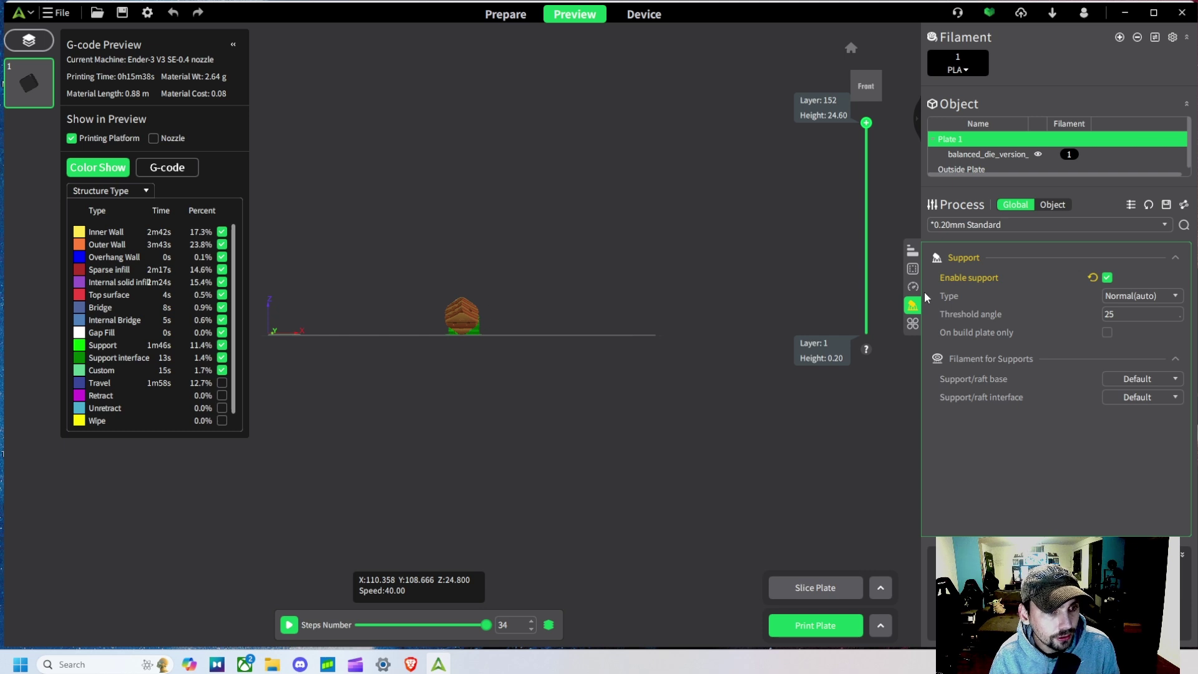
Step: Disable support for the plate, return to the Quality settings, and slice the plate again
left_click(1108, 279)
left_click(911, 250)
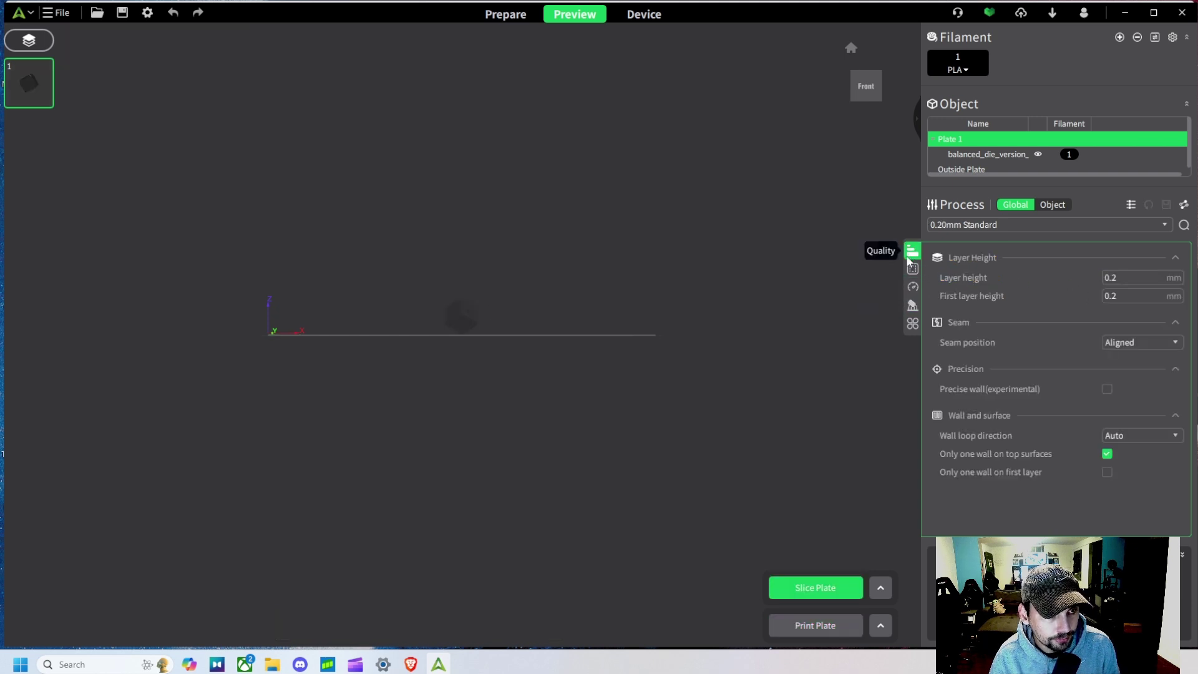
left_click(808, 588)
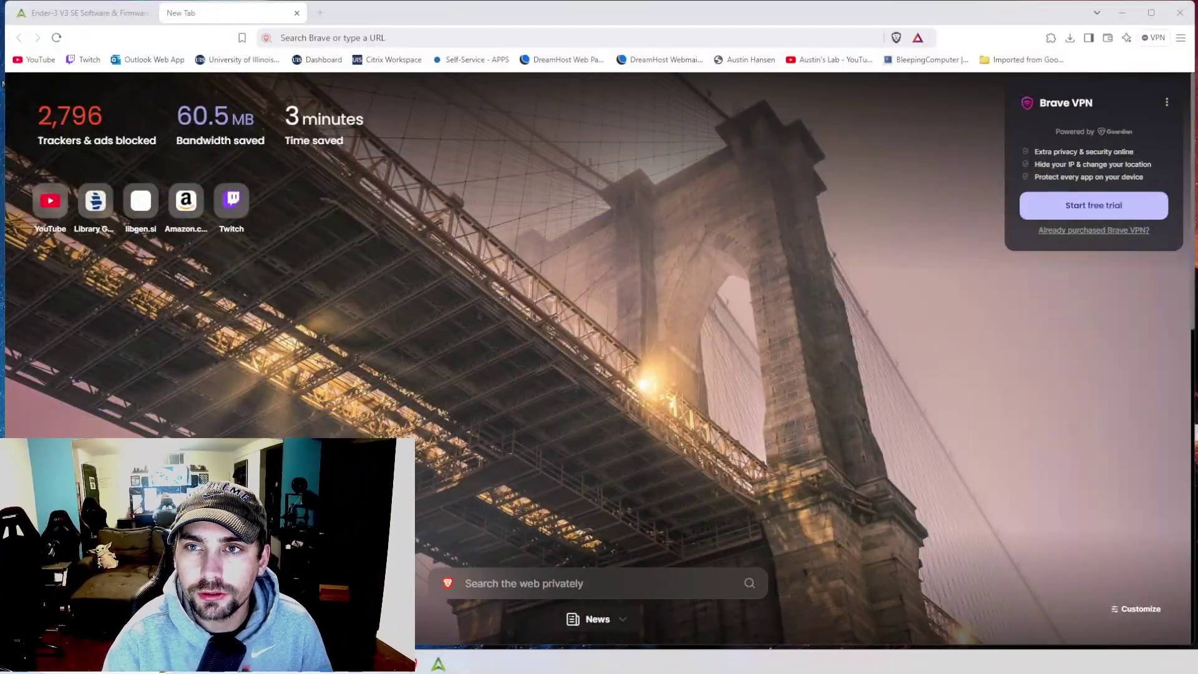
Step: In Brave, search the web for "thingsverse" and open the Thingiverse site
left_click(362, 39)
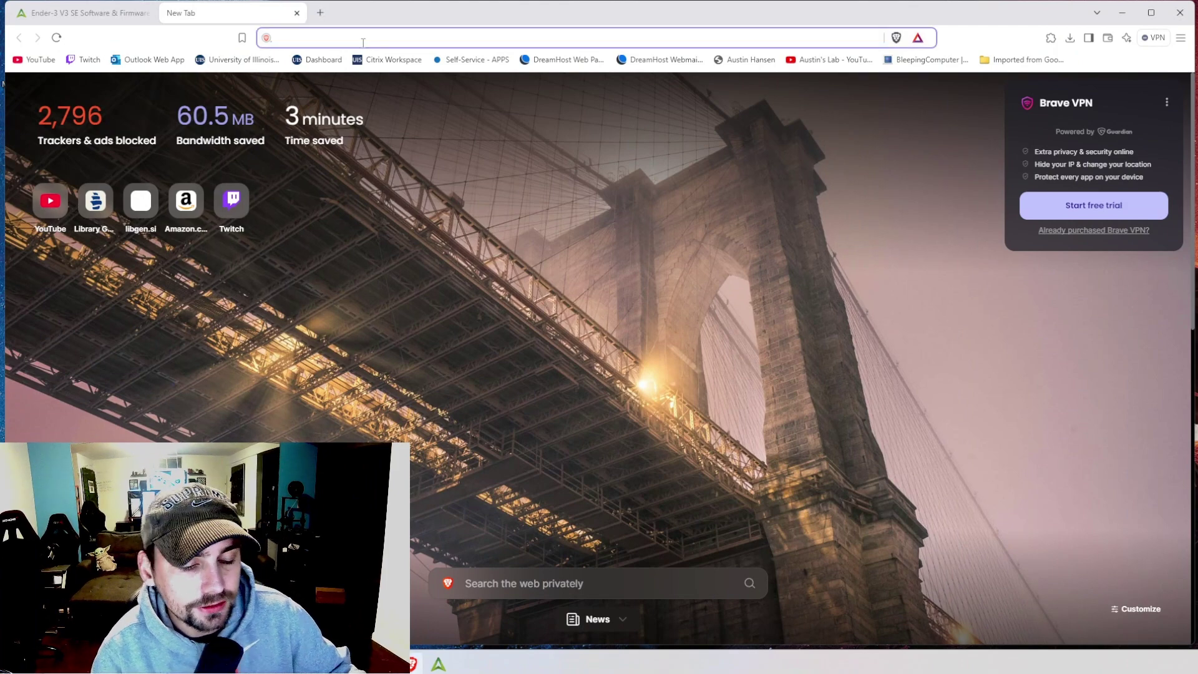
type("thingsverse")
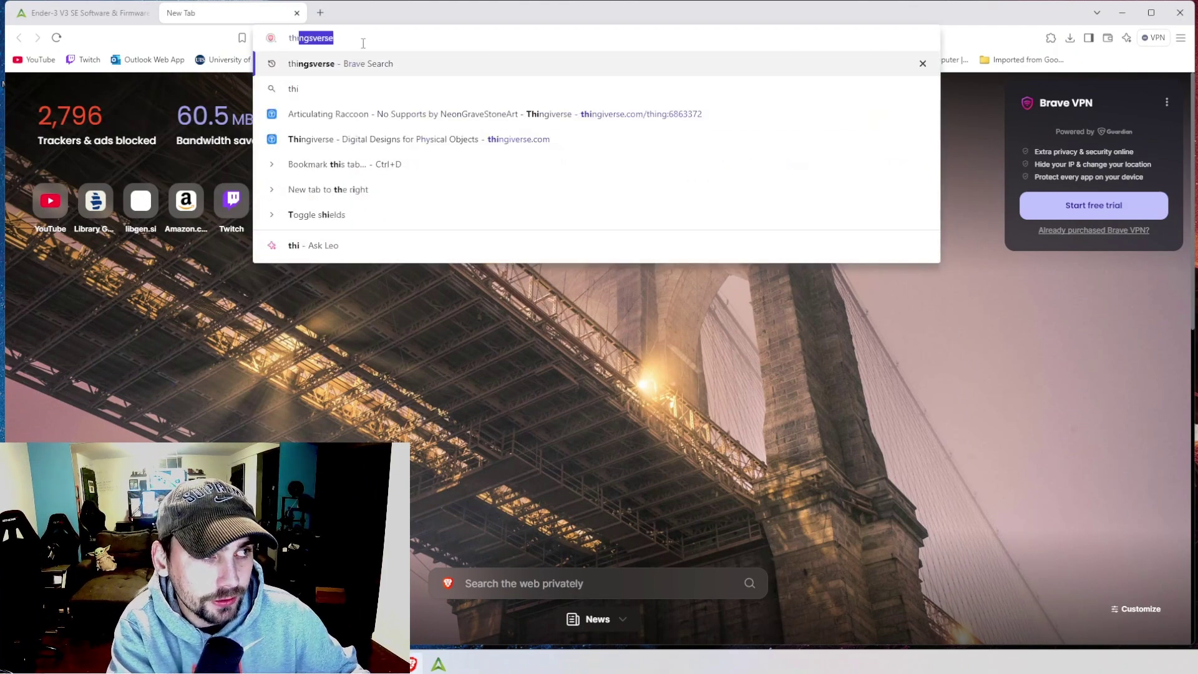
key("Return")
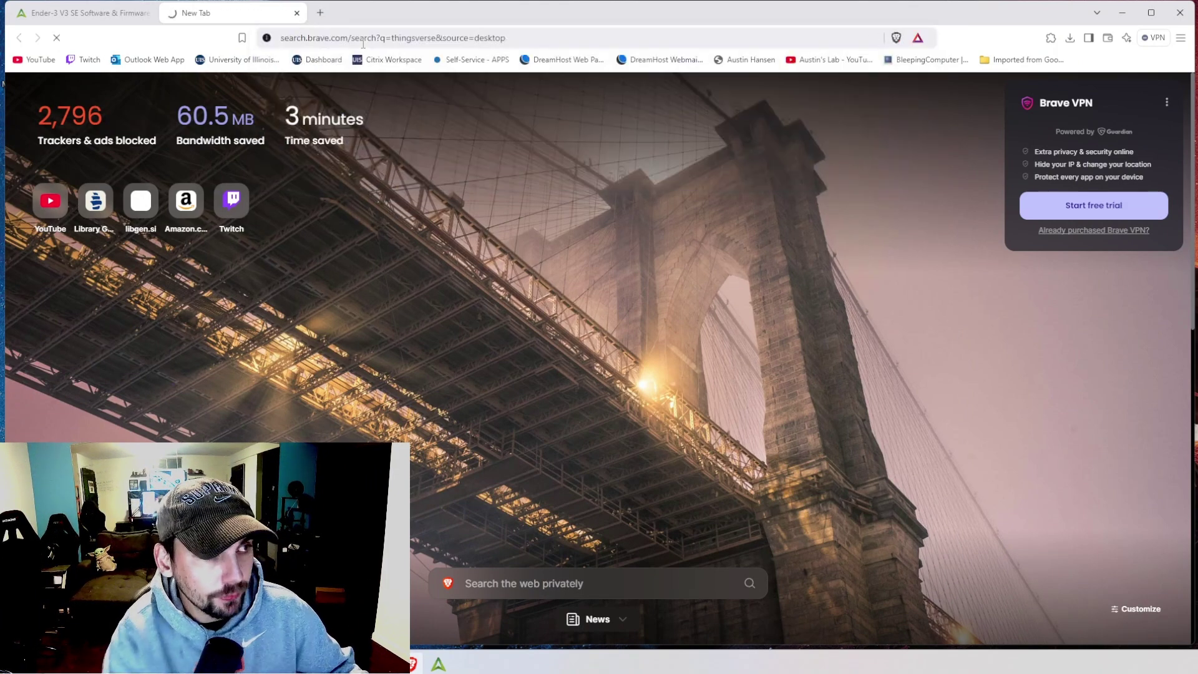
left_click(274, 241)
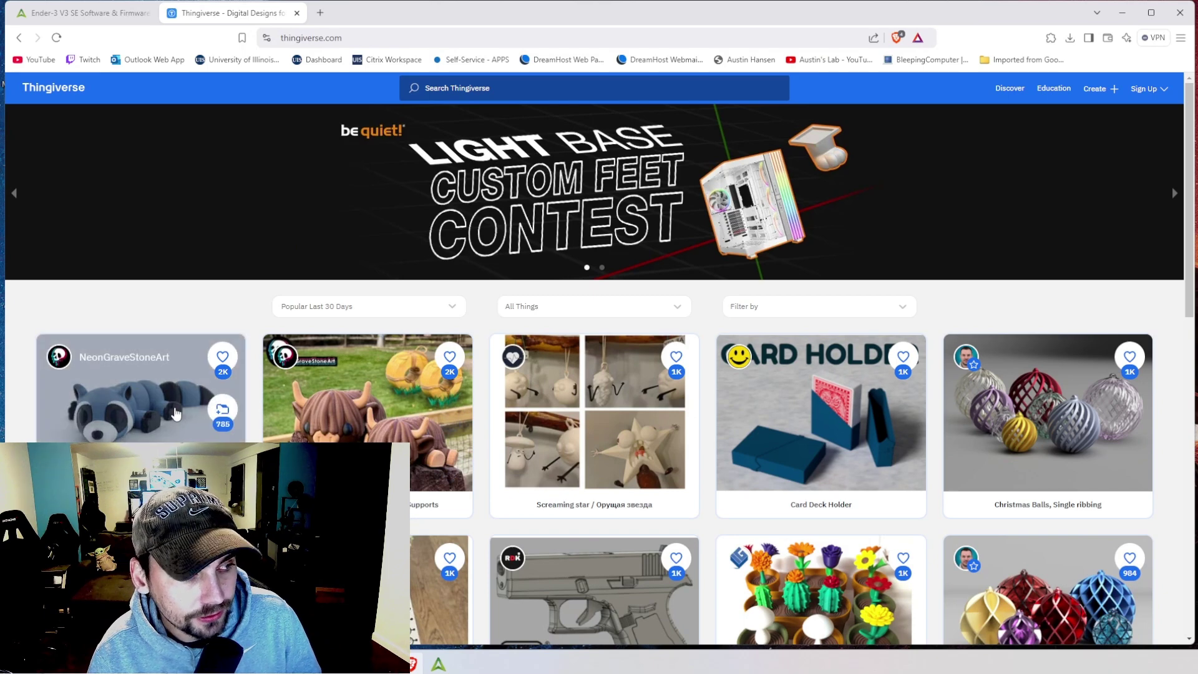
Step: Open the Articulating Raccoon - No Supports model on Thingiverse and download all its files as a zip to the Downloads folder
scroll(175, 413, "down", 1)
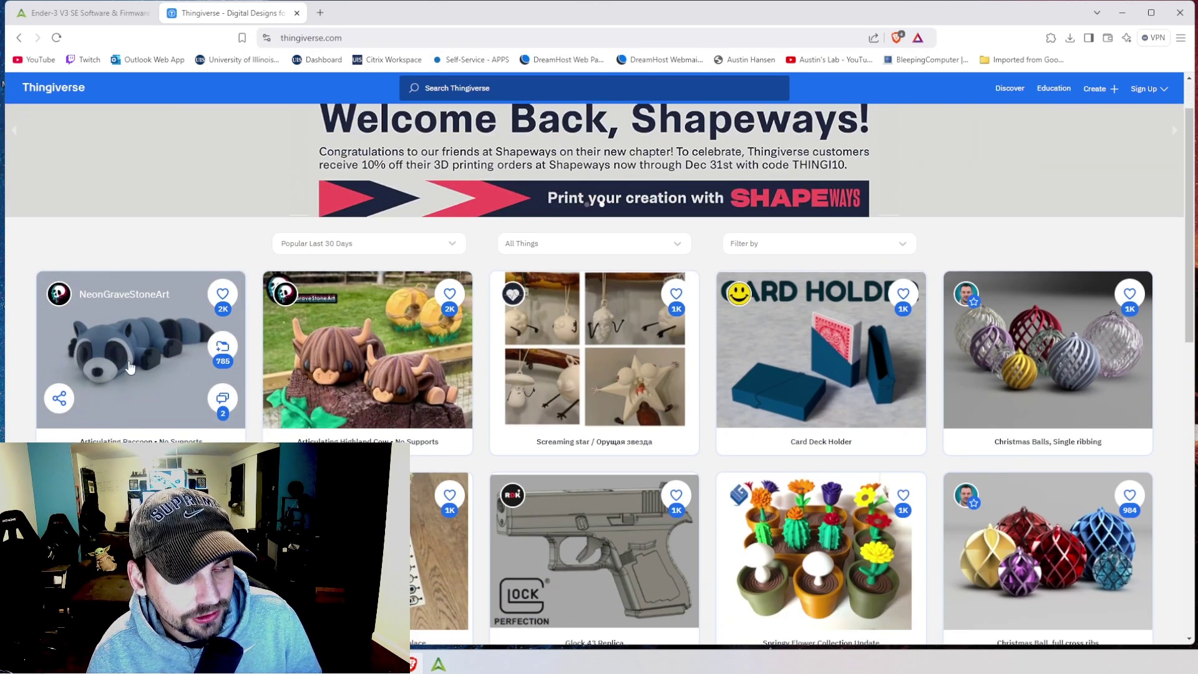
left_click(162, 382)
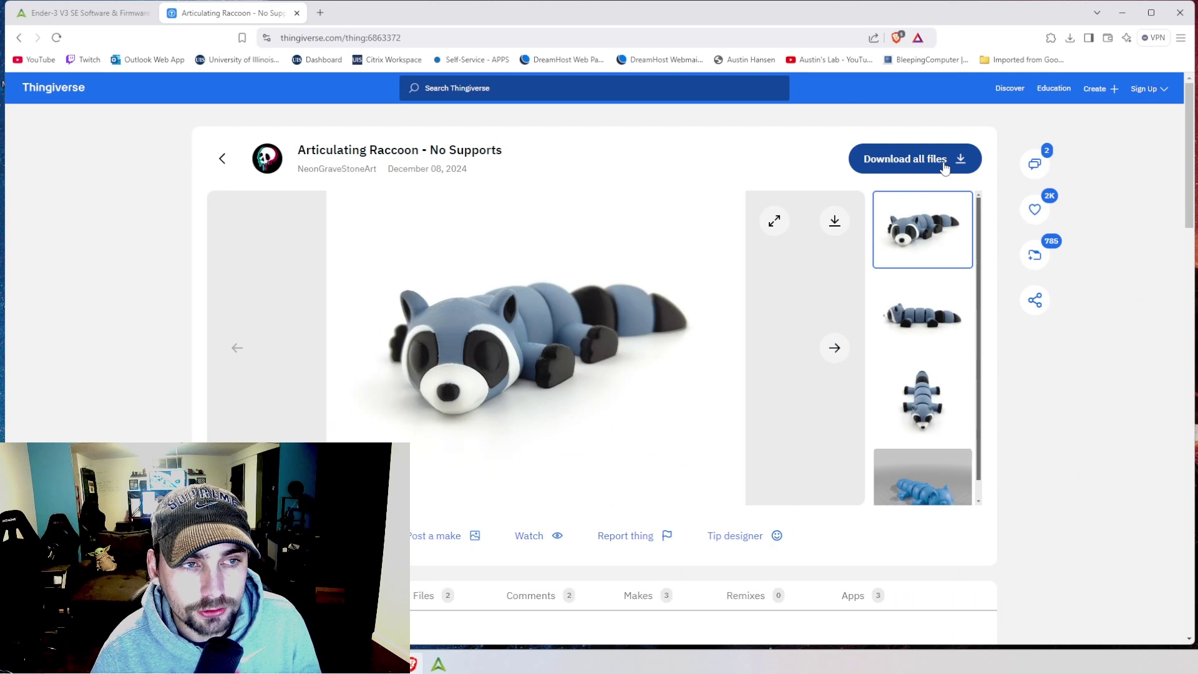
left_click(945, 167)
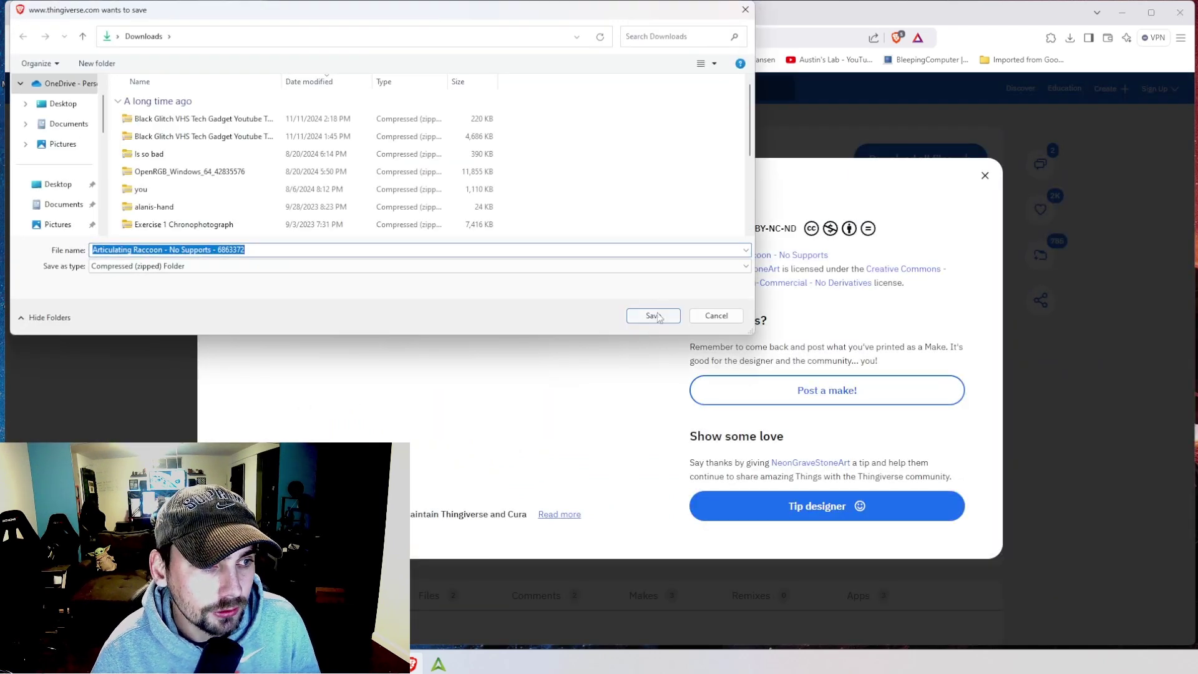
left_click(654, 316)
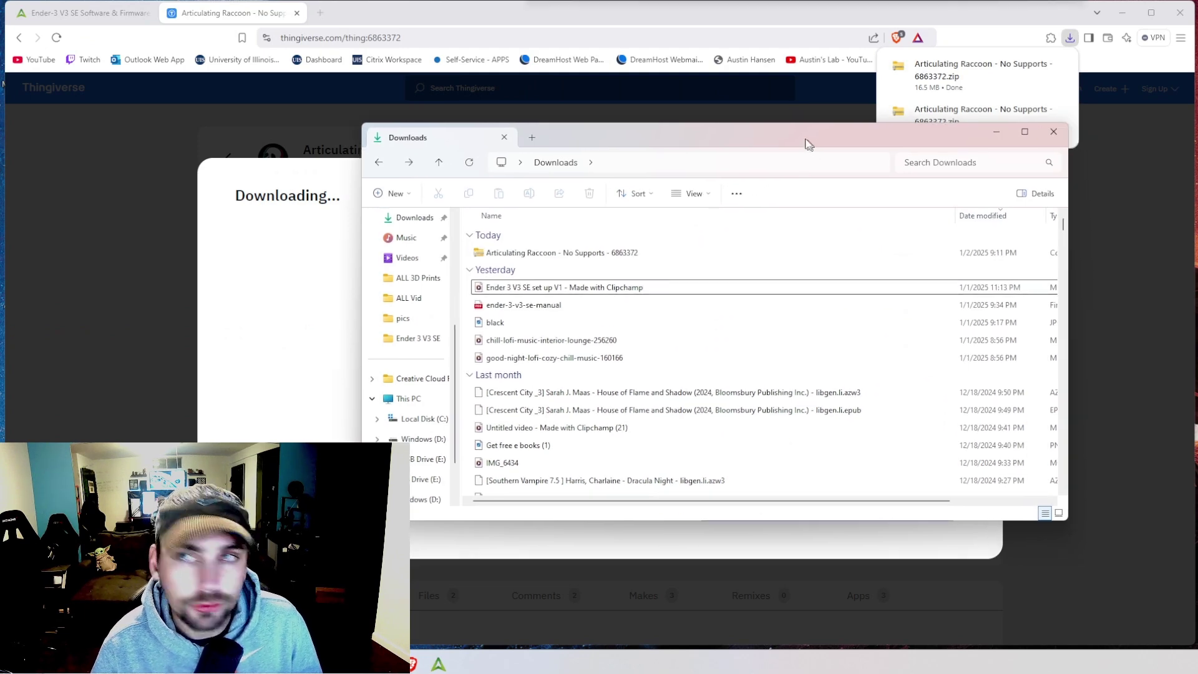
Step: Extract the downloaded Articulating Raccoon zip into its suggested folder within Downloads
scroll(397, 324, "up", 3)
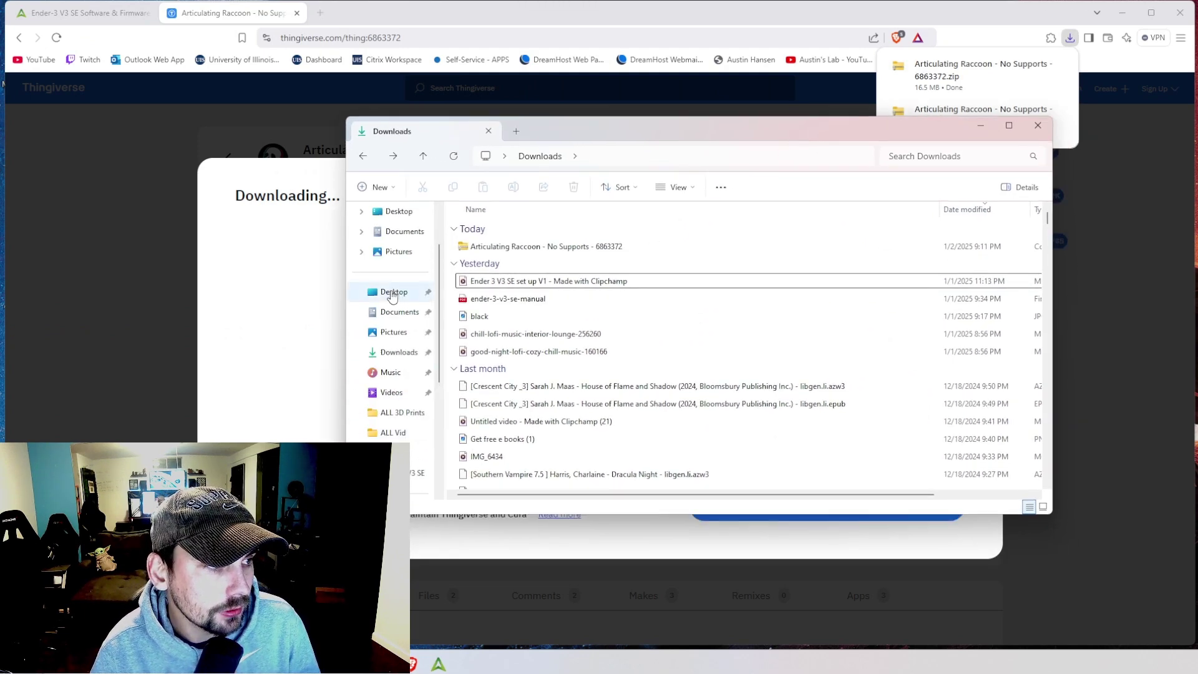
left_click(547, 250)
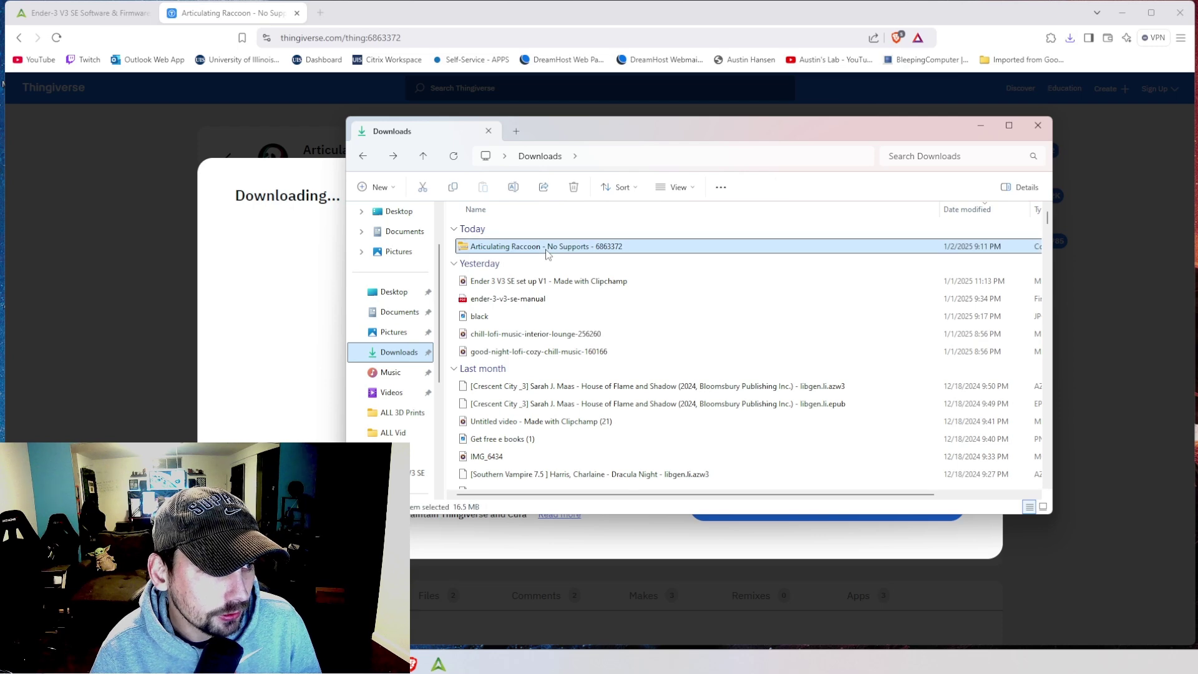
right_click(548, 250)
left_click(598, 354)
left_click(916, 449)
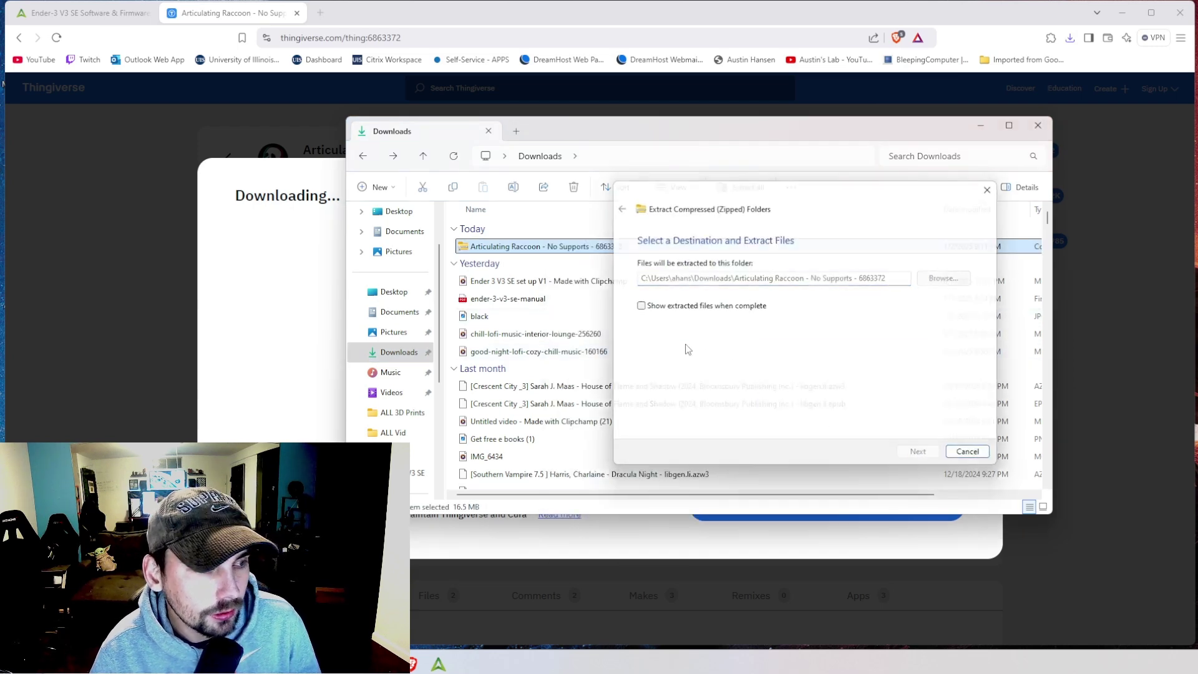
Step: Open Raccoon_Single_Color.stl from the extracted model's files folder in Creality Print
double_click(553, 265)
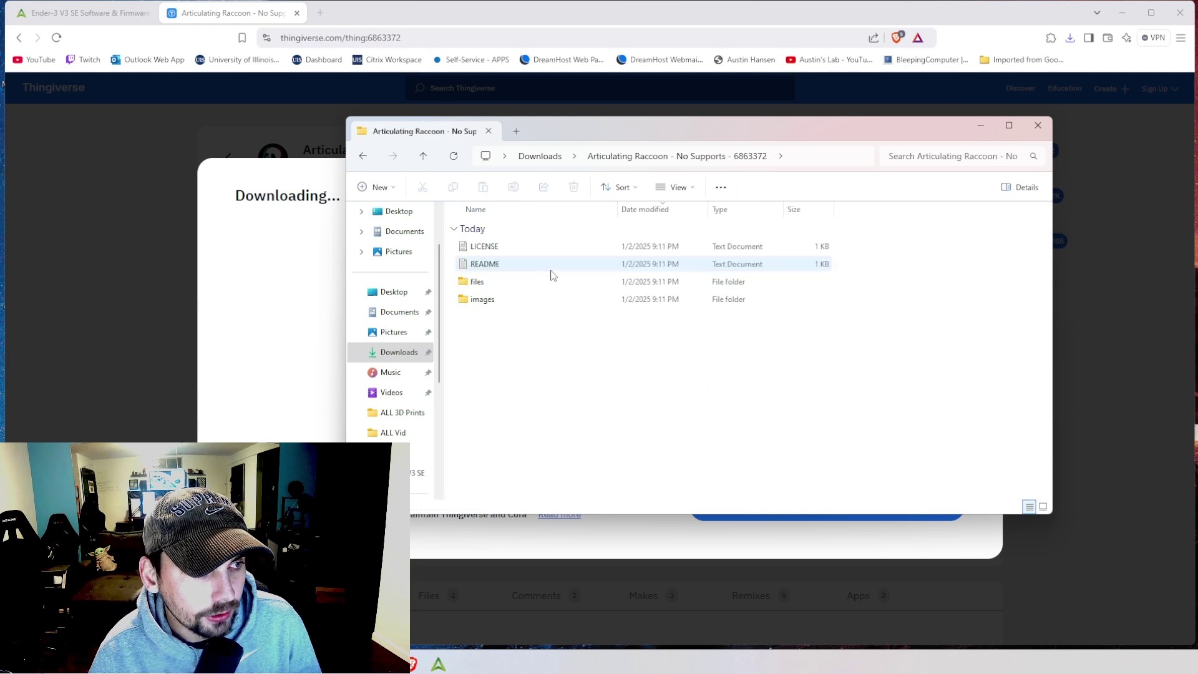
double_click(509, 281)
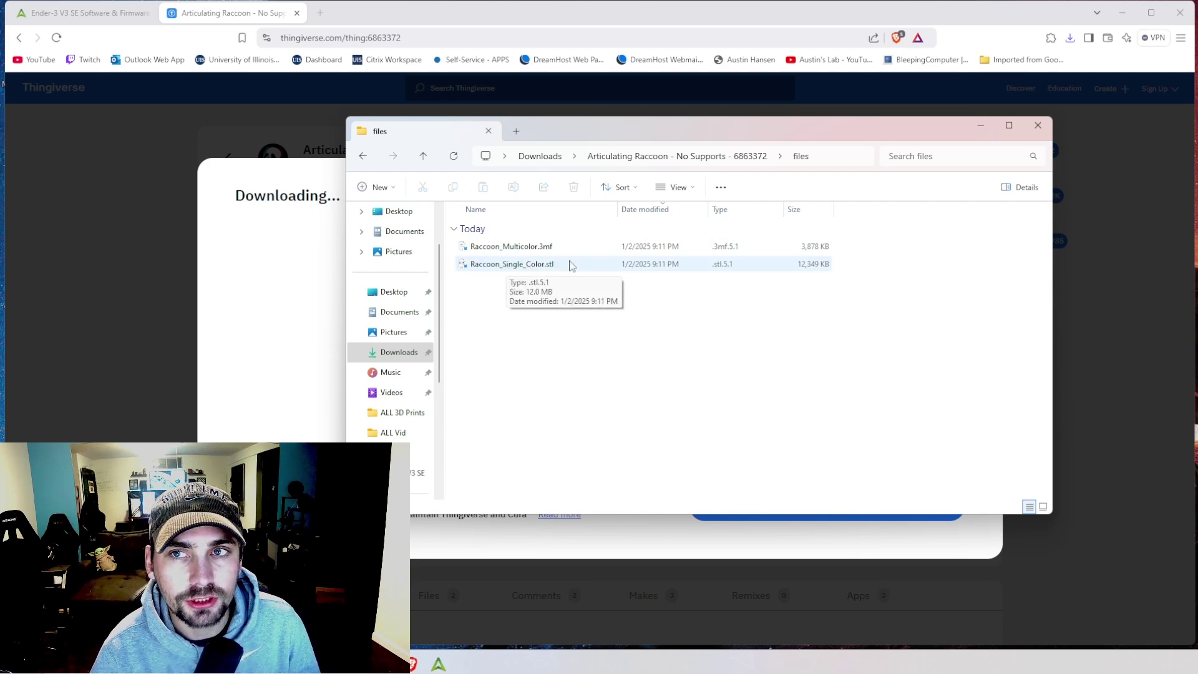
left_click(534, 266)
double_click(531, 267)
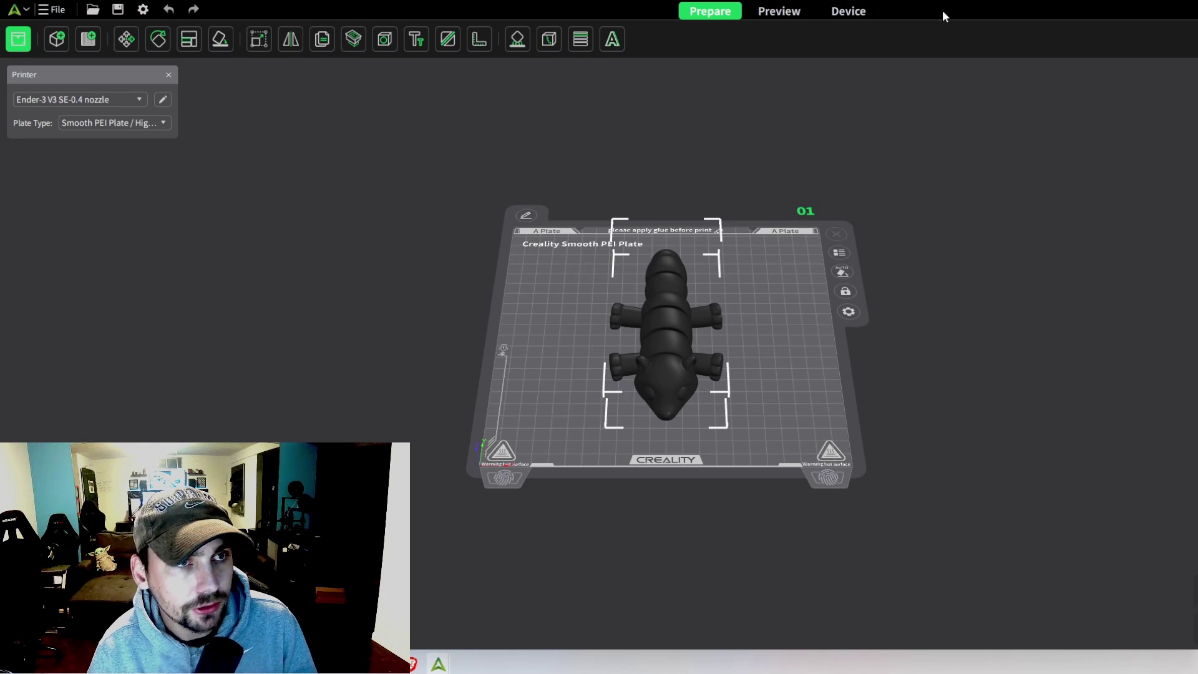
Step: Fit the Creality Print window to the screen so its settings are reachable, and slice the raccoon plate
left_click_drag(942, 9, 413, 17)
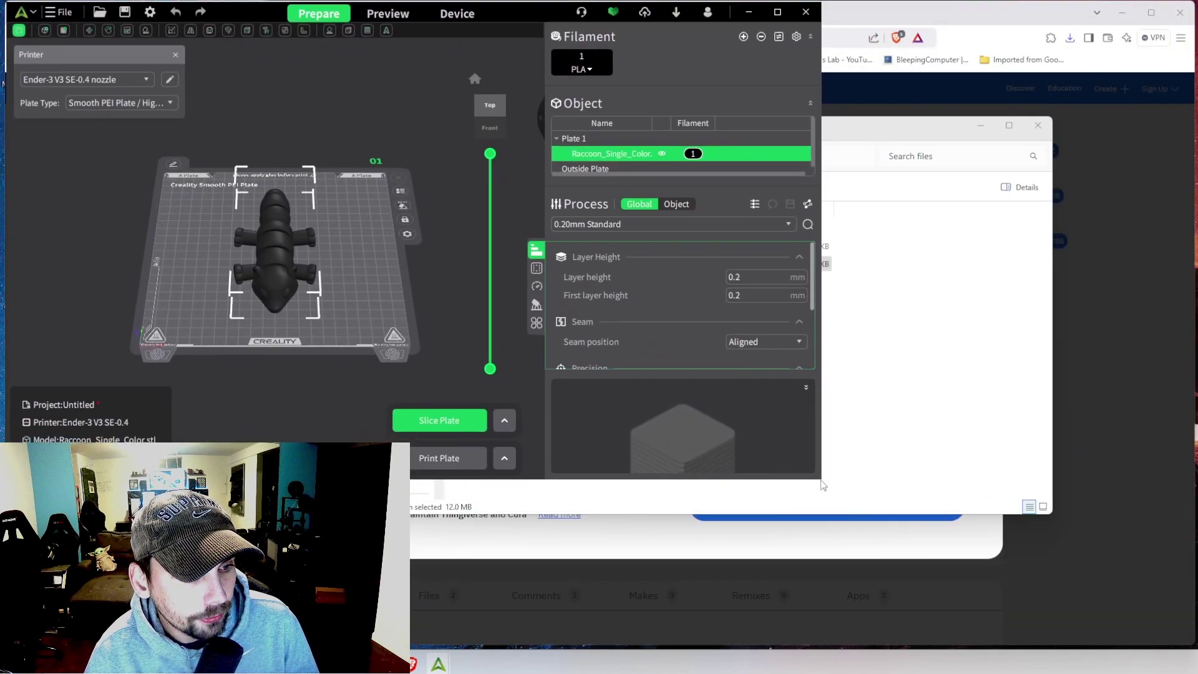
left_click_drag(823, 478, 1191, 643)
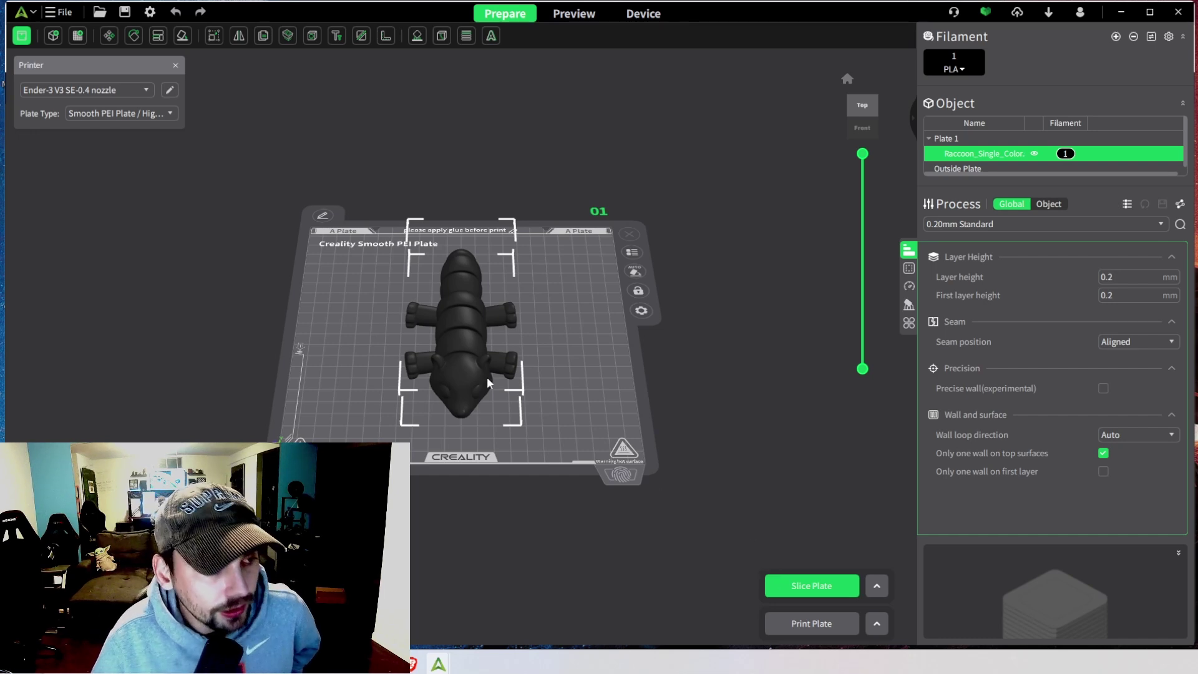
left_click(560, 398)
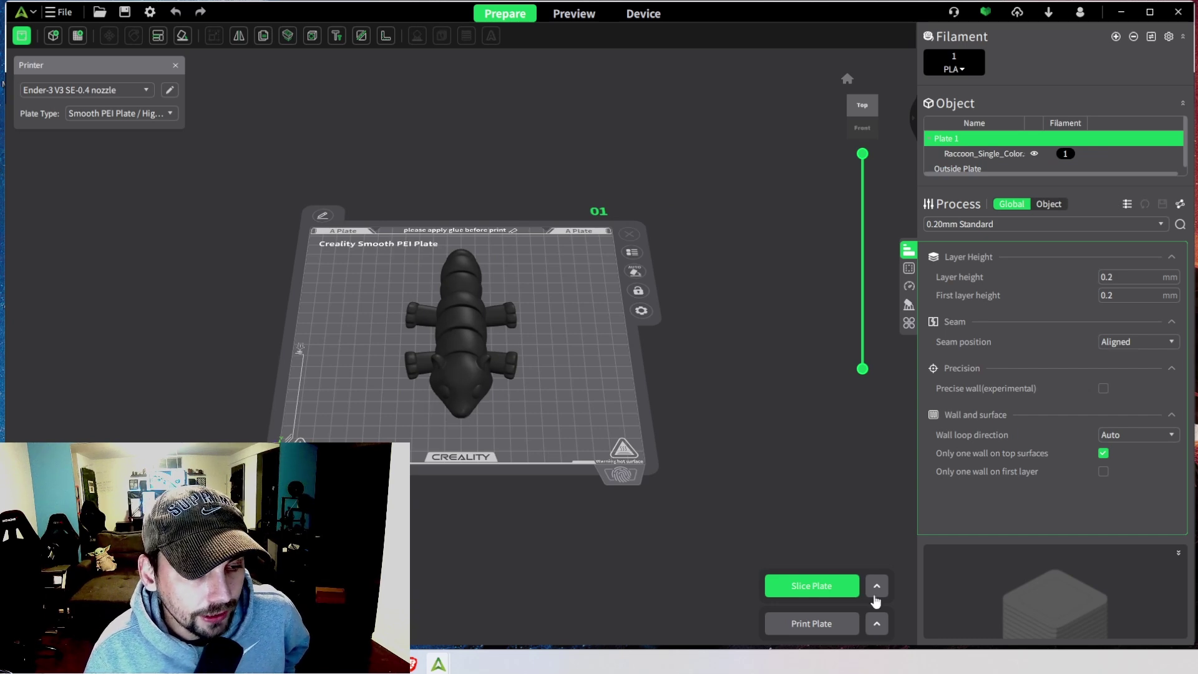
left_click(812, 586)
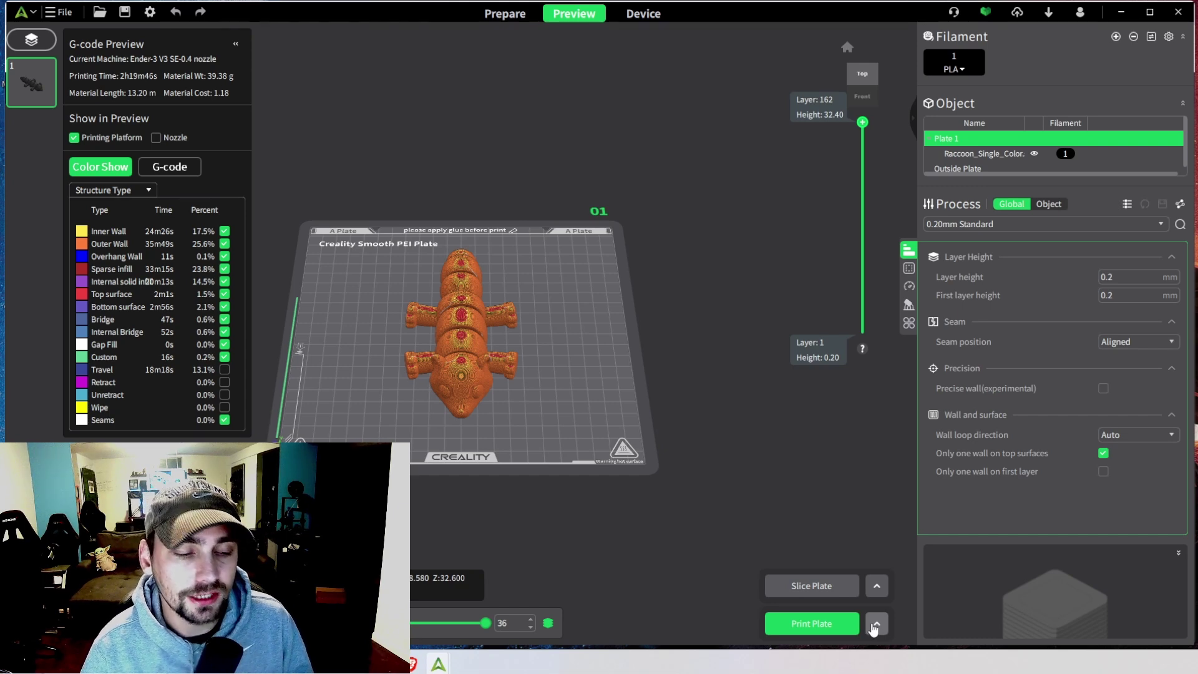
Step: Export the sliced plate to USB Drive (E:) as Raccoon1_PLA_2h19m without replacing the existing file, and check the saved file in its folder
left_click(875, 625)
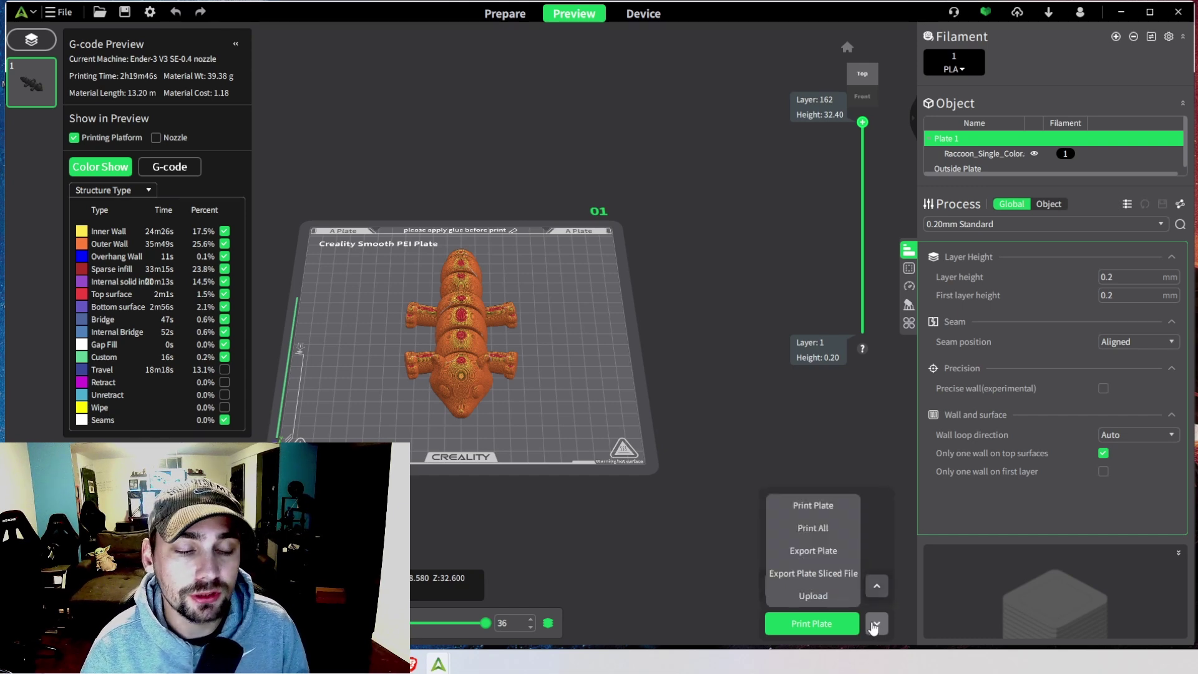
left_click(812, 551)
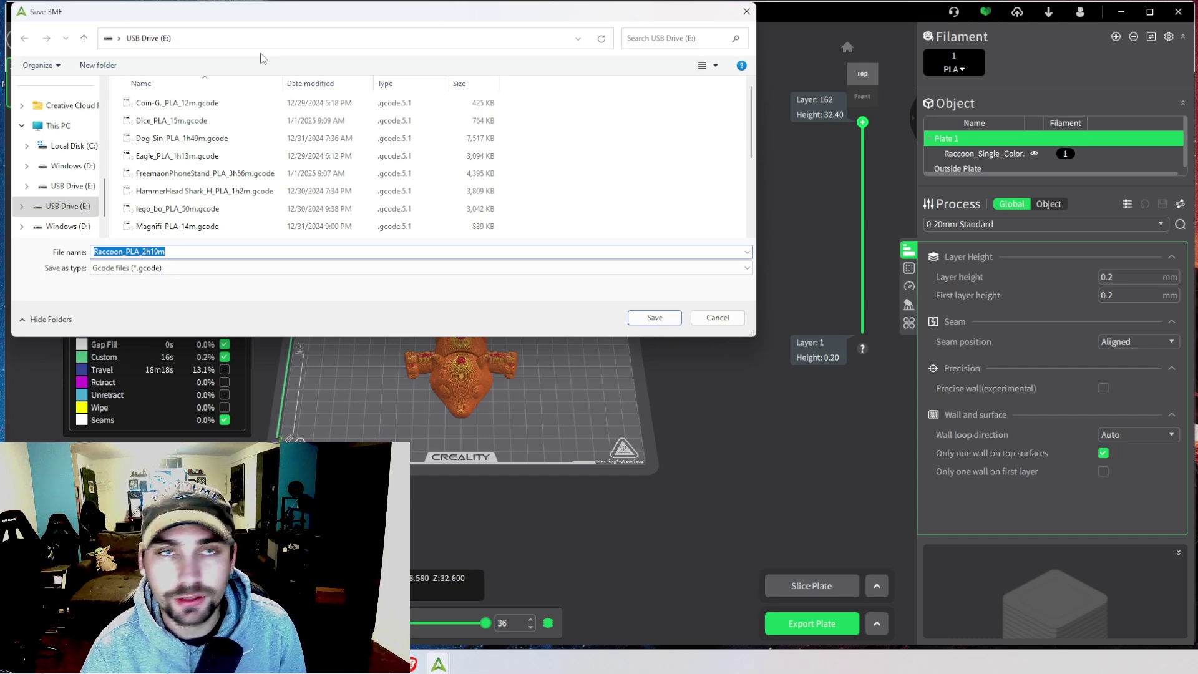
left_click(654, 318)
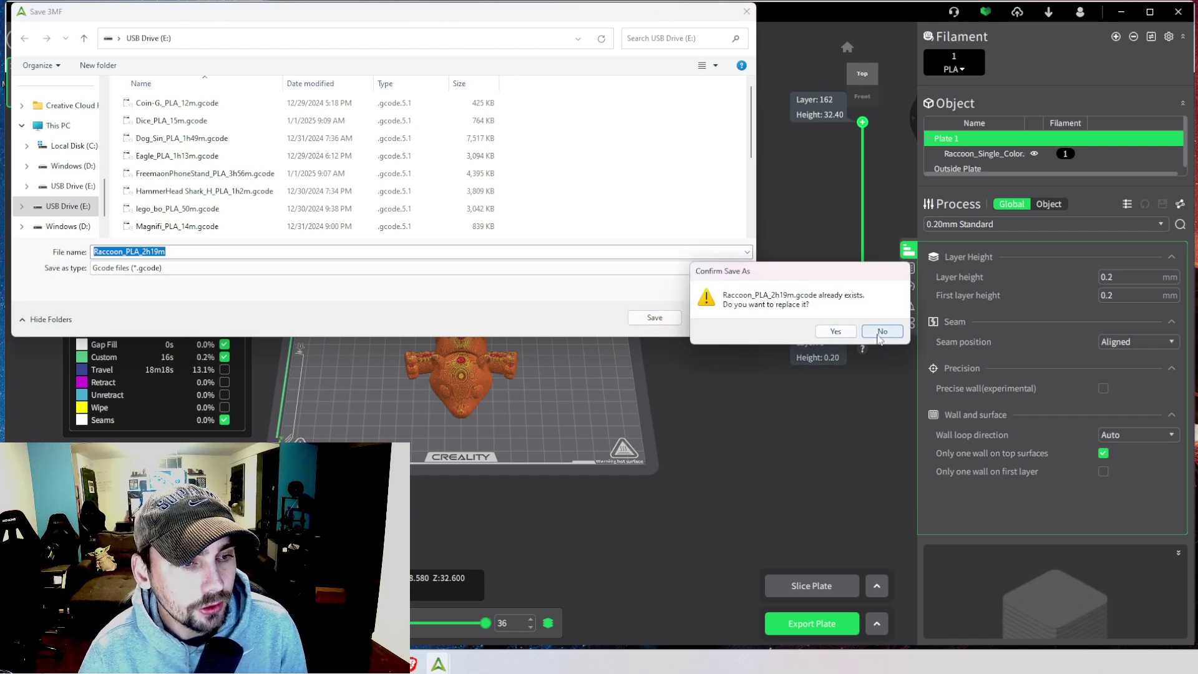
left_click(882, 332)
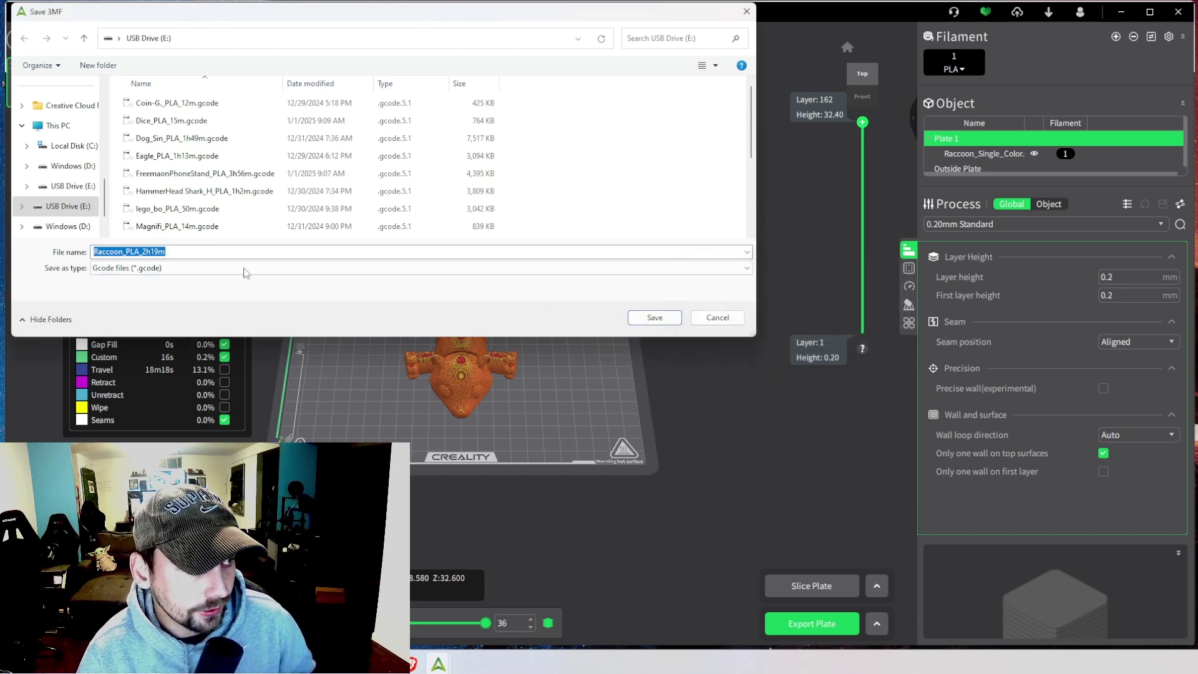
left_click(118, 252)
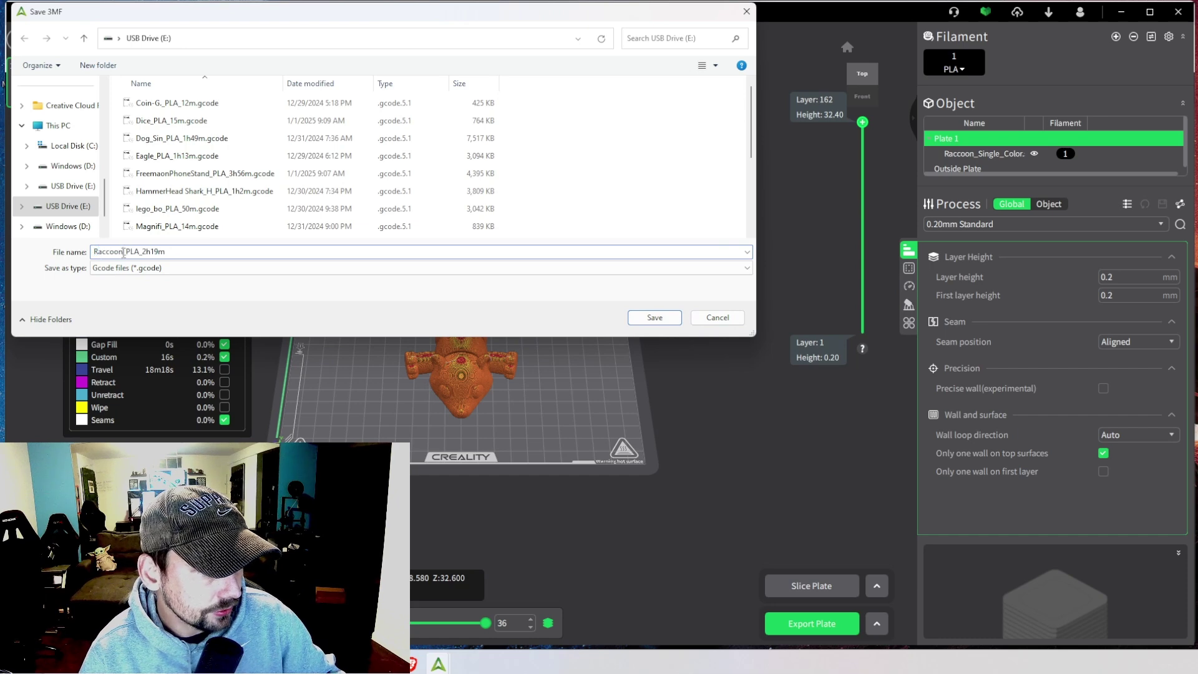
type("1")
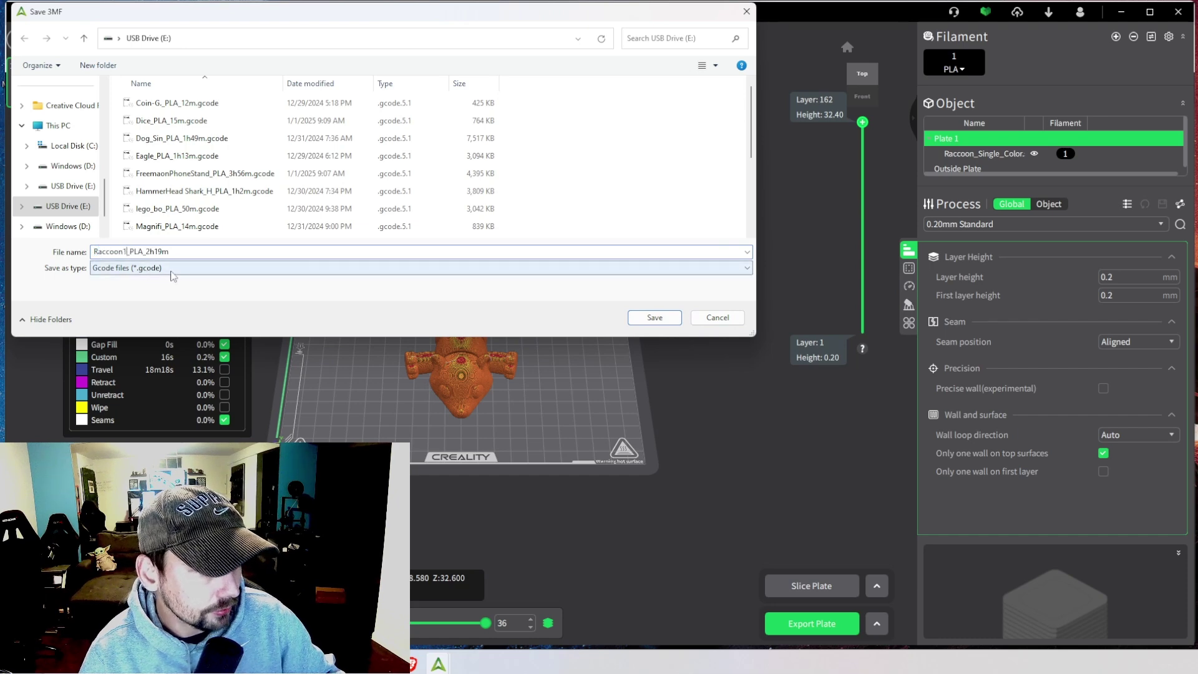
left_click(655, 317)
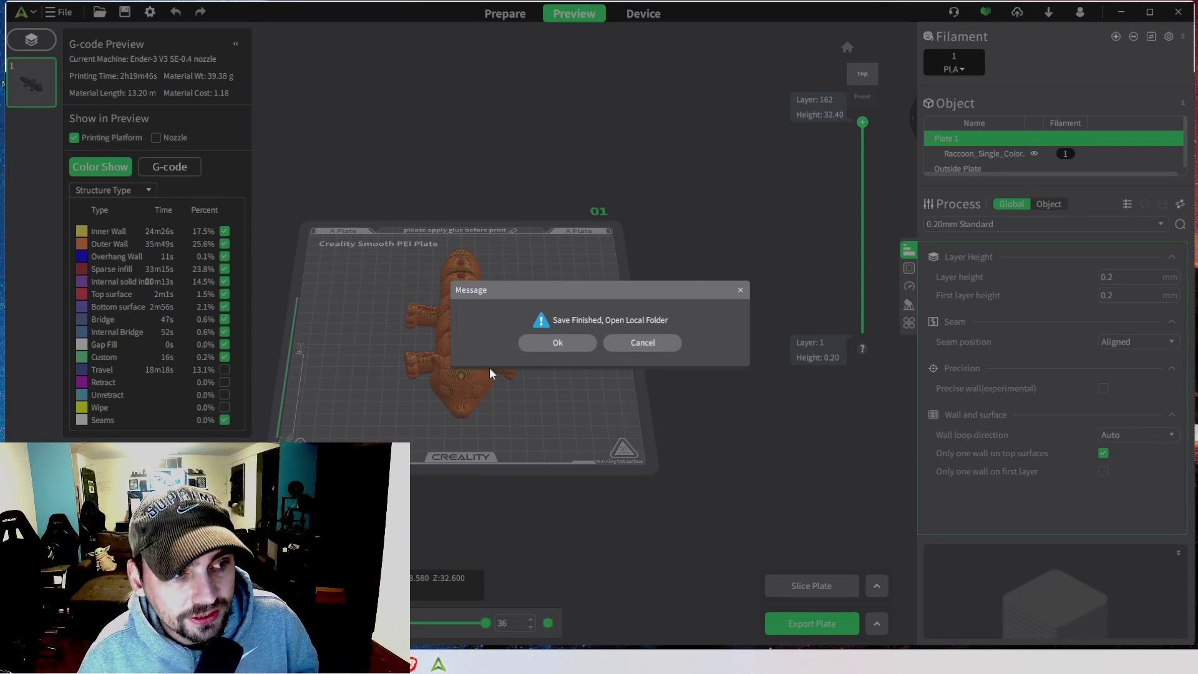
left_click(558, 342)
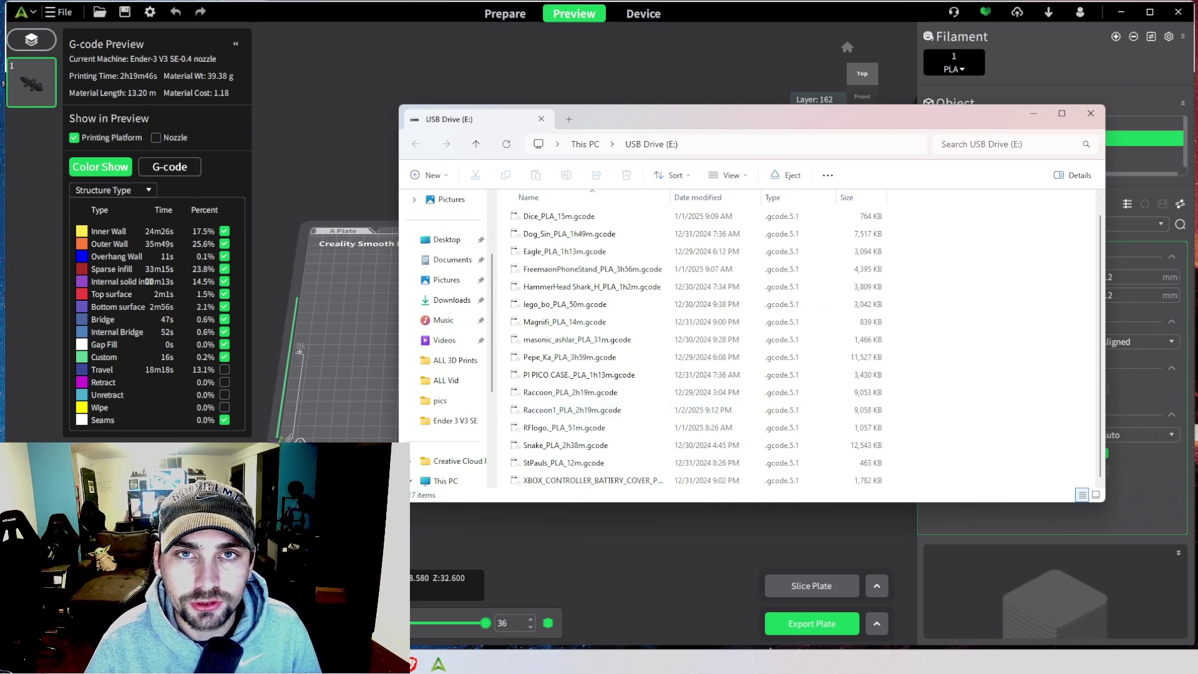
left_click(1091, 113)
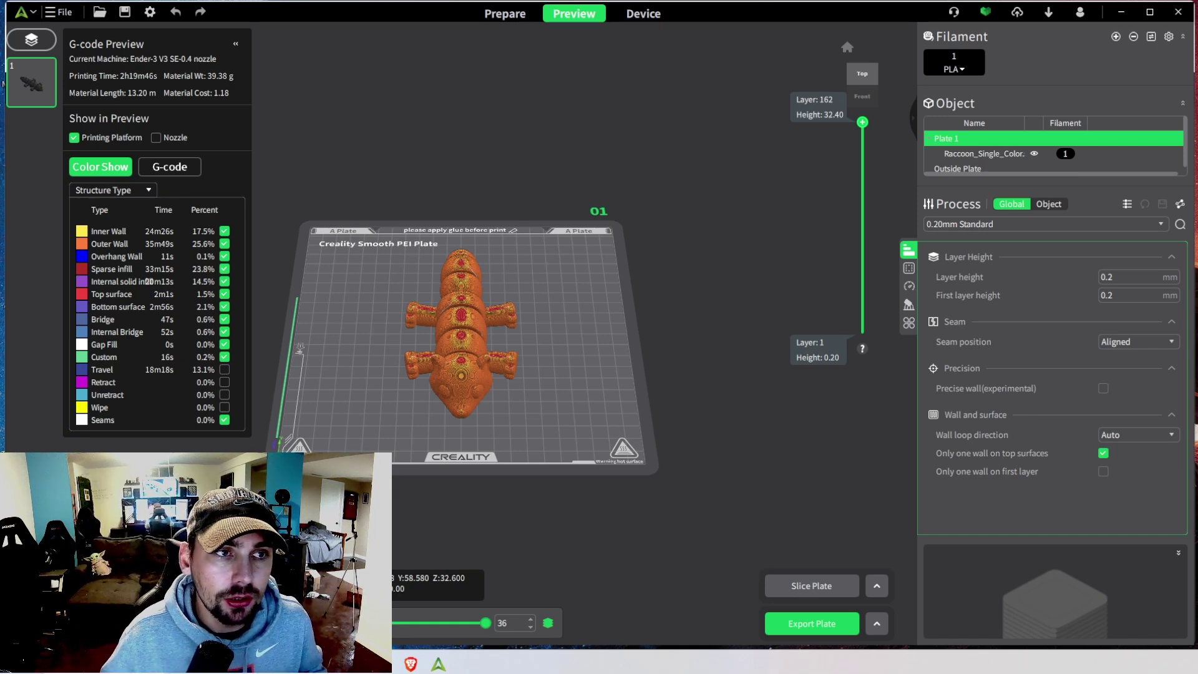
Step: Edit the Hyper PLA filament preset, keeping type PLA, and set its maximum recommended nozzle temperature to 220 °C
left_click(952, 59)
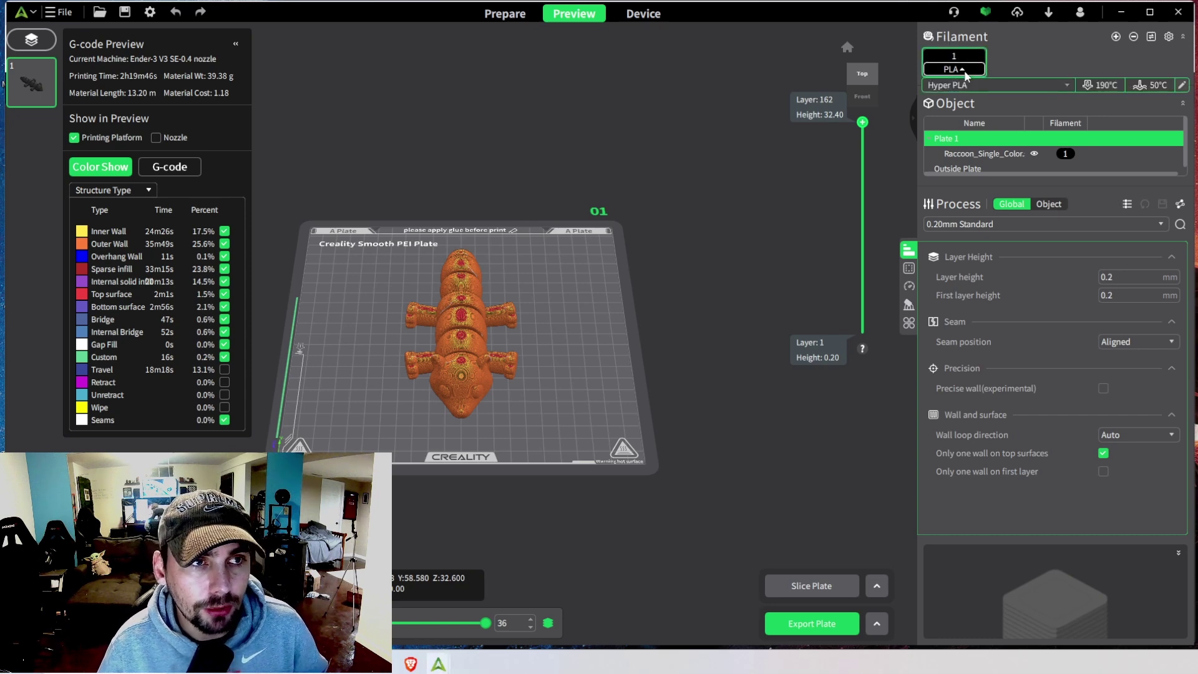
left_click(1183, 86)
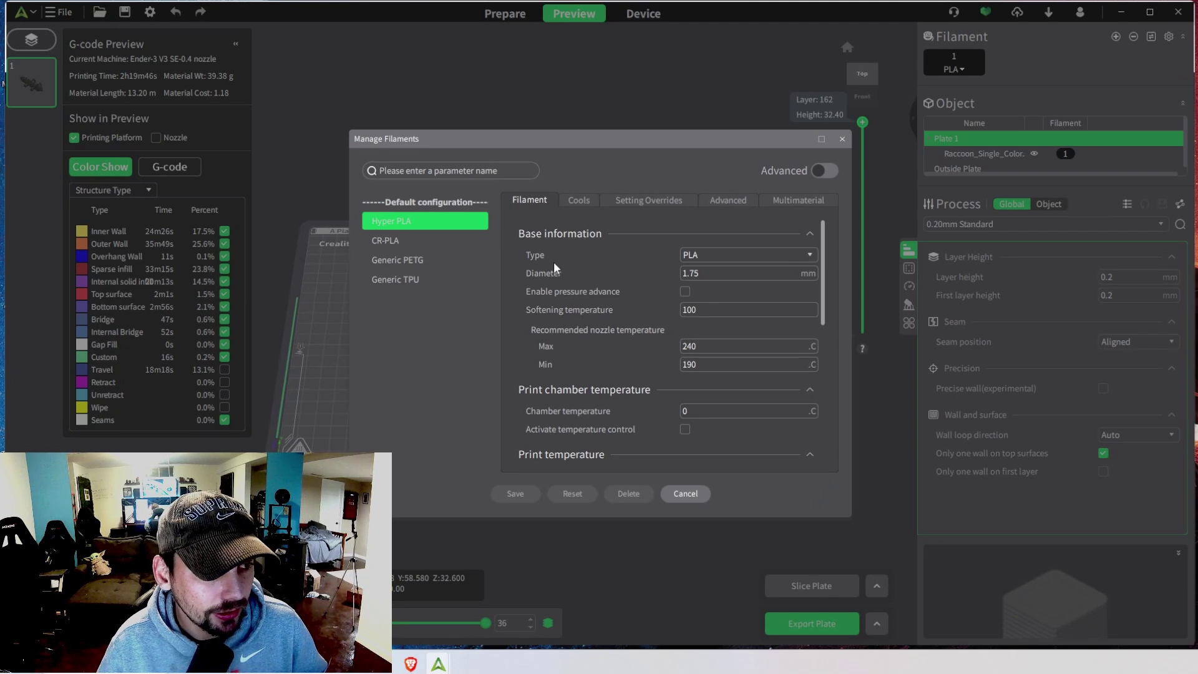
left_click(747, 254)
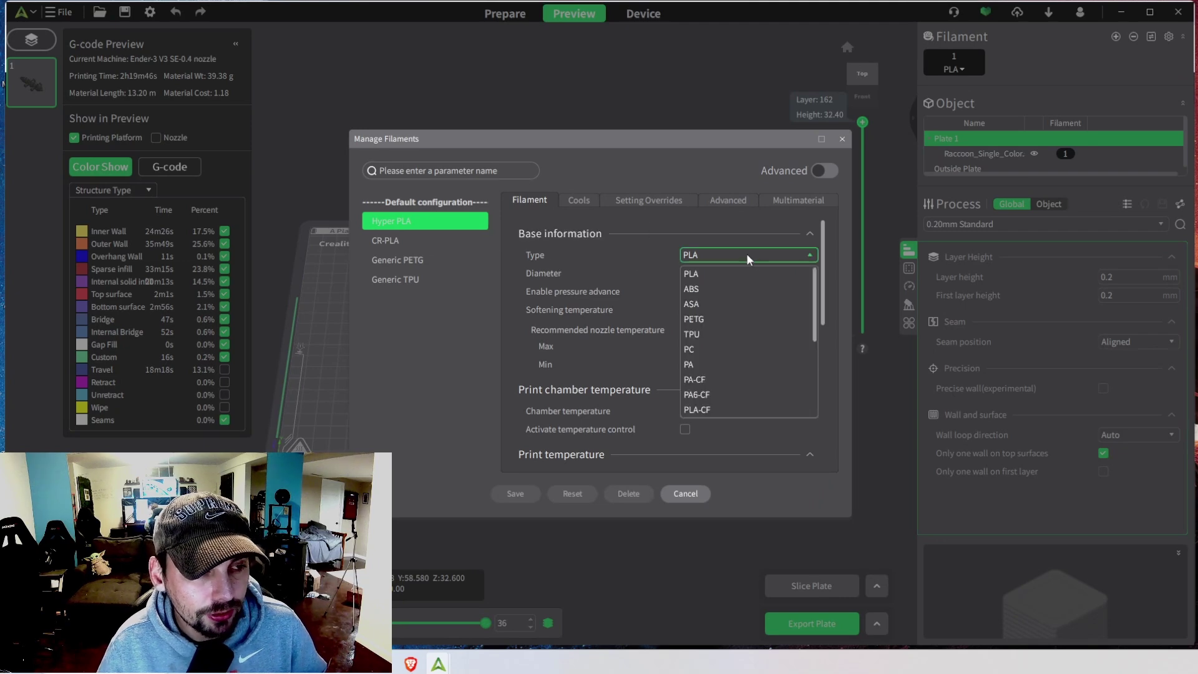
left_click(685, 275)
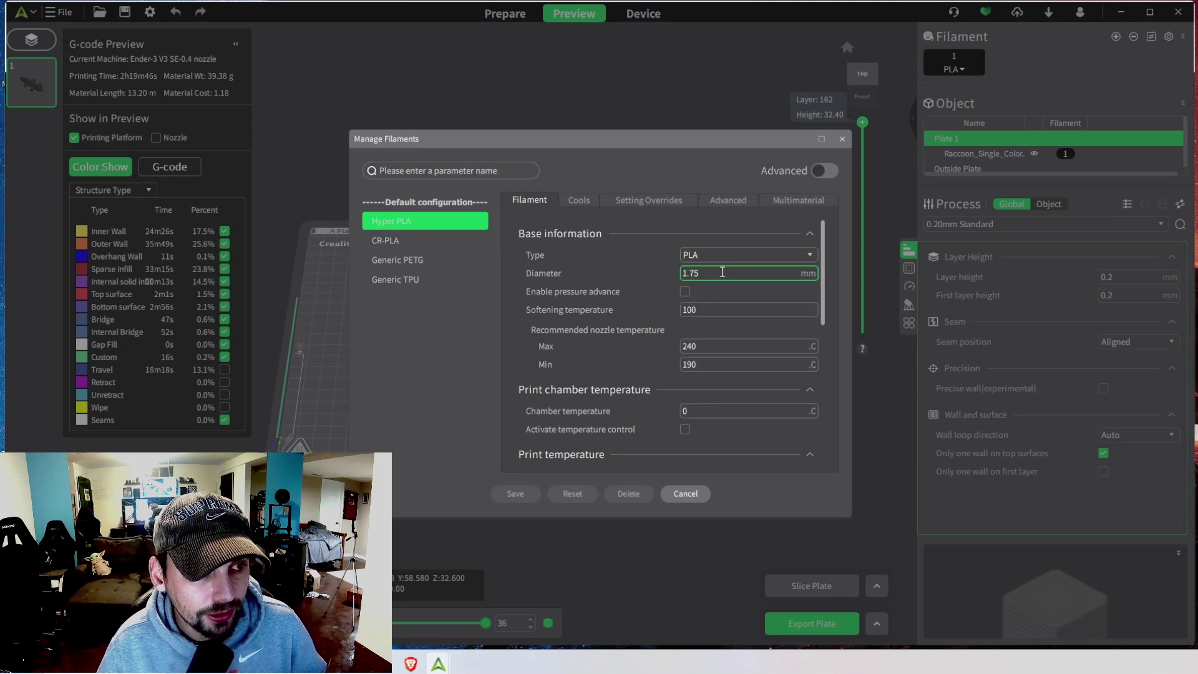
left_click(713, 350)
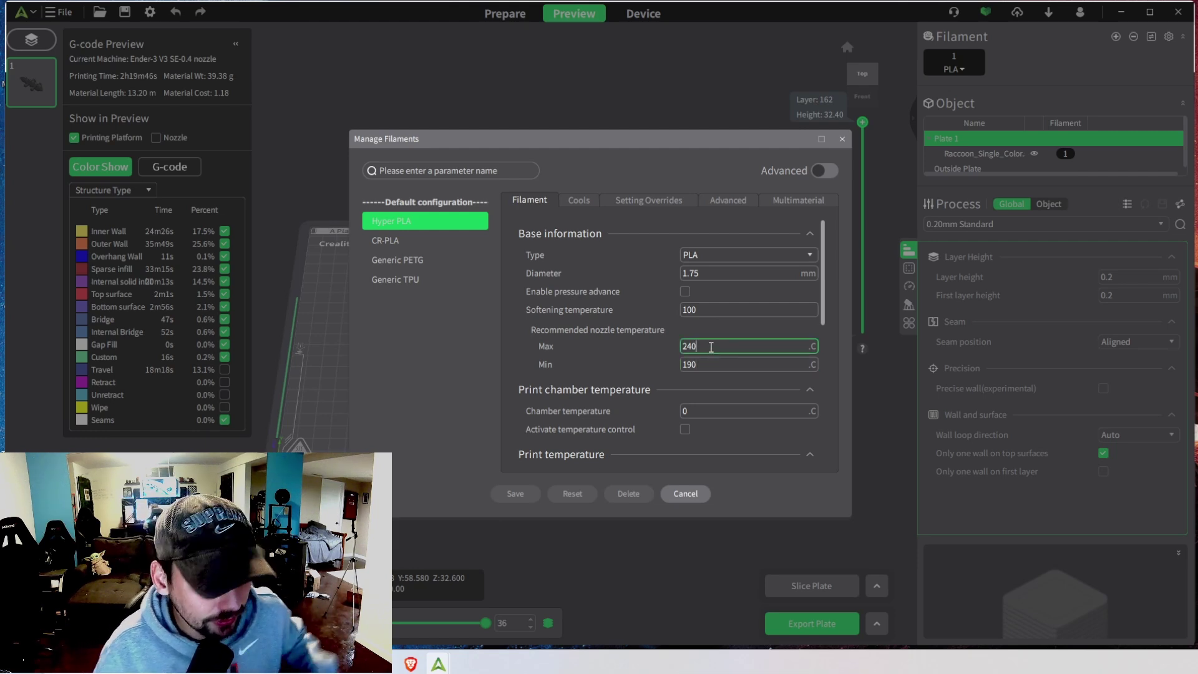
key("BackSpace")
type("20")
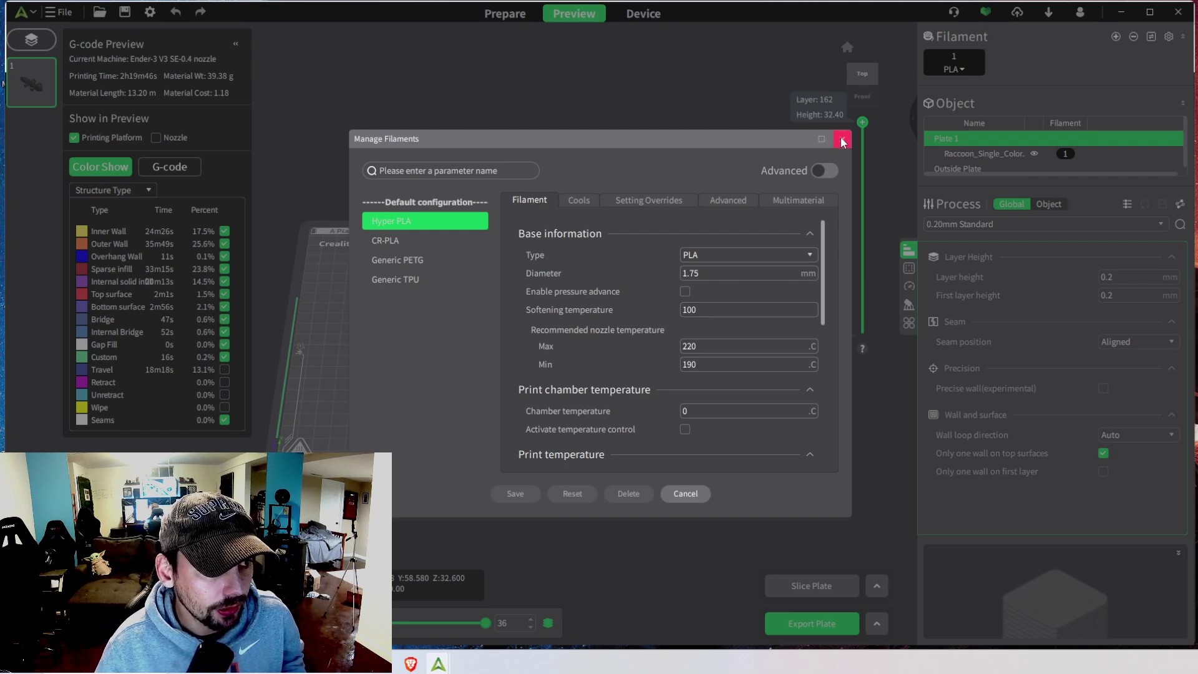
Step: Discard the nozzle temperature edit by switching to CR-PLA and back to Hyper PLA, and close the filament settings without saving
left_click(468, 240)
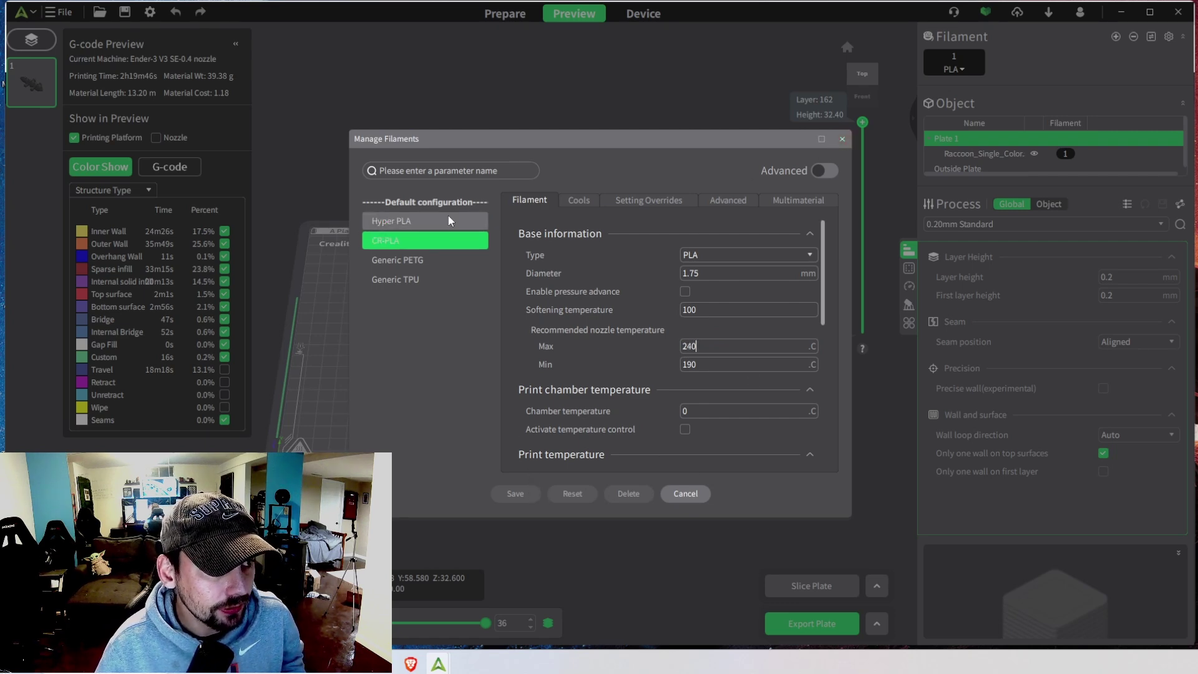
left_click(449, 218)
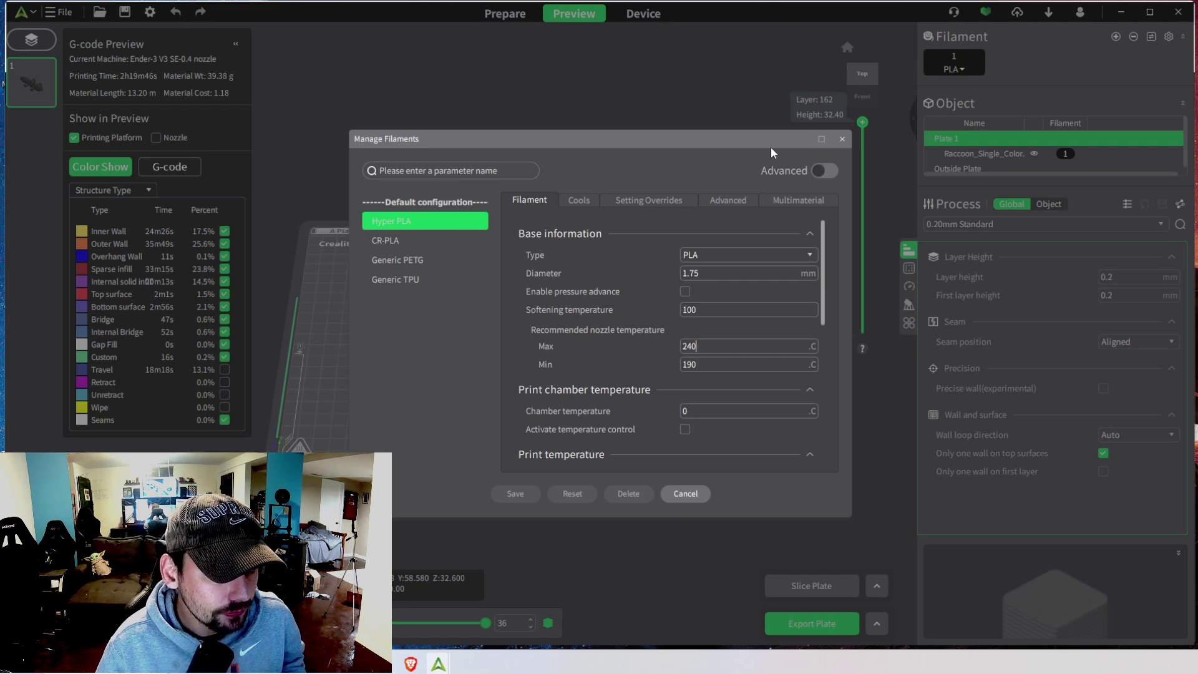
left_click(578, 199)
left_click(843, 139)
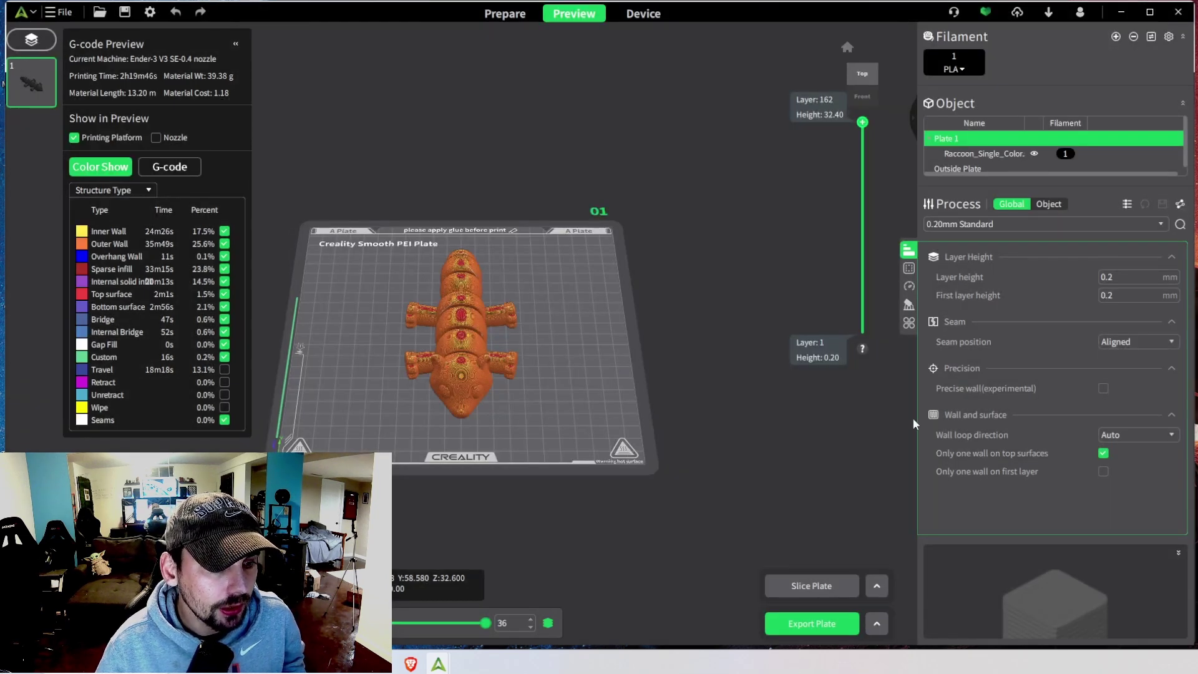